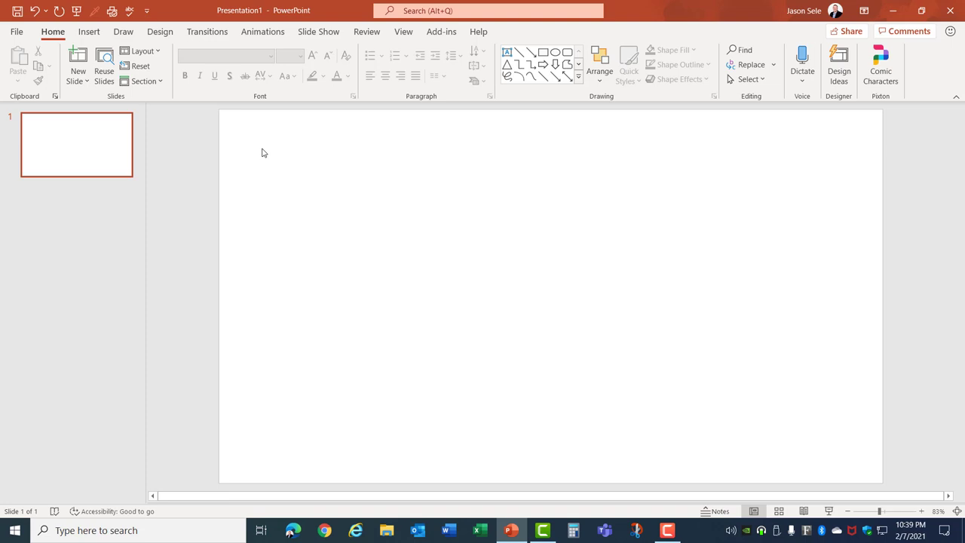
- Start a screen recording for the blank slide, capturing the whole desktop with audio and pointer included
left_click(89, 31)
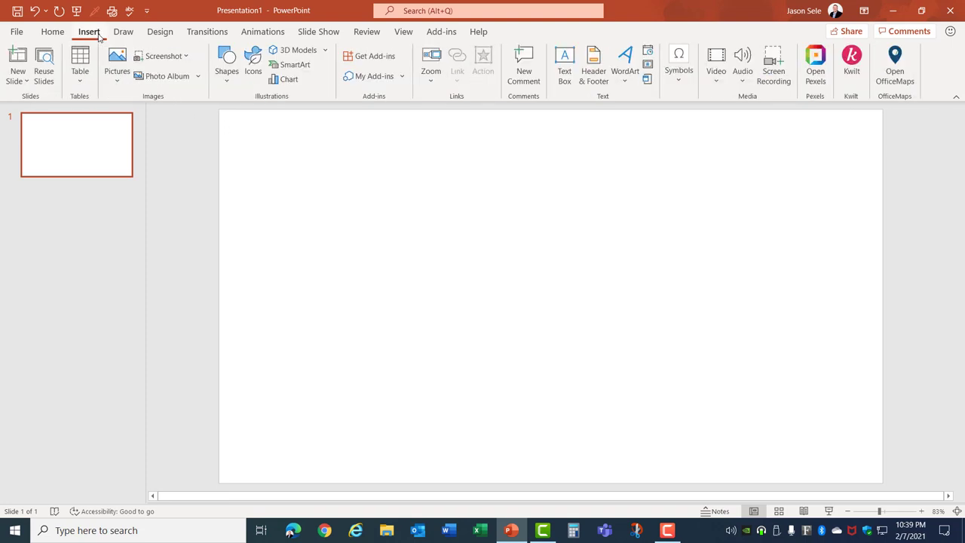
left_click(770, 60)
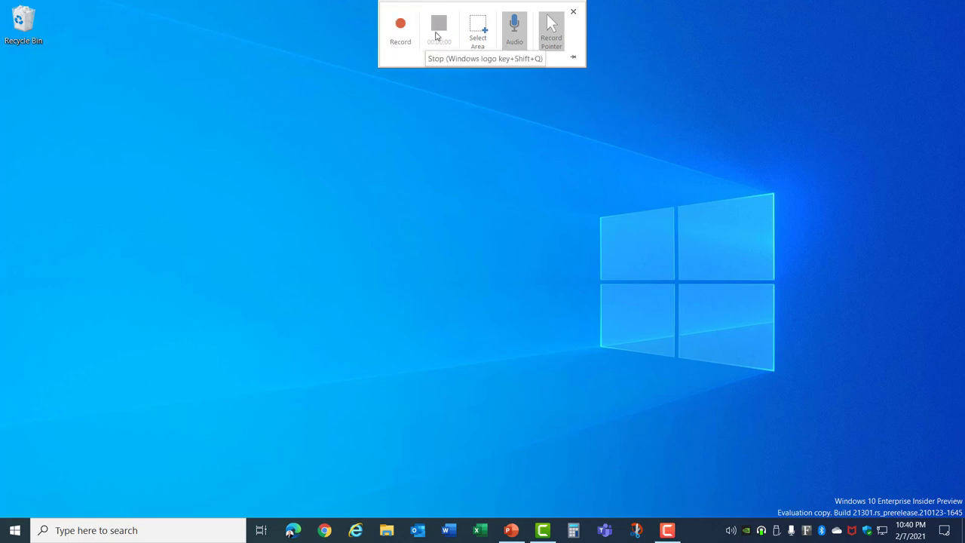
left_click(476, 30)
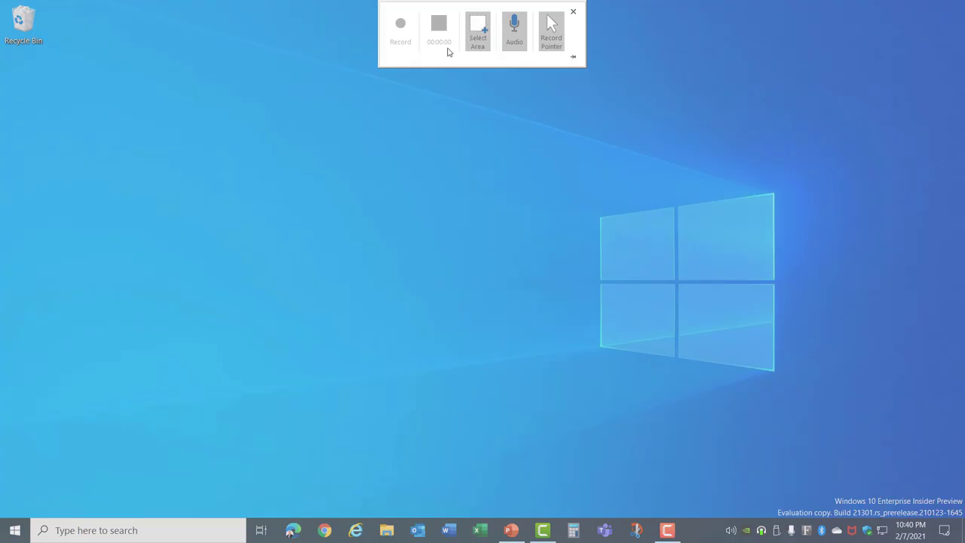
left_click_drag(0, 0, 439, 202)
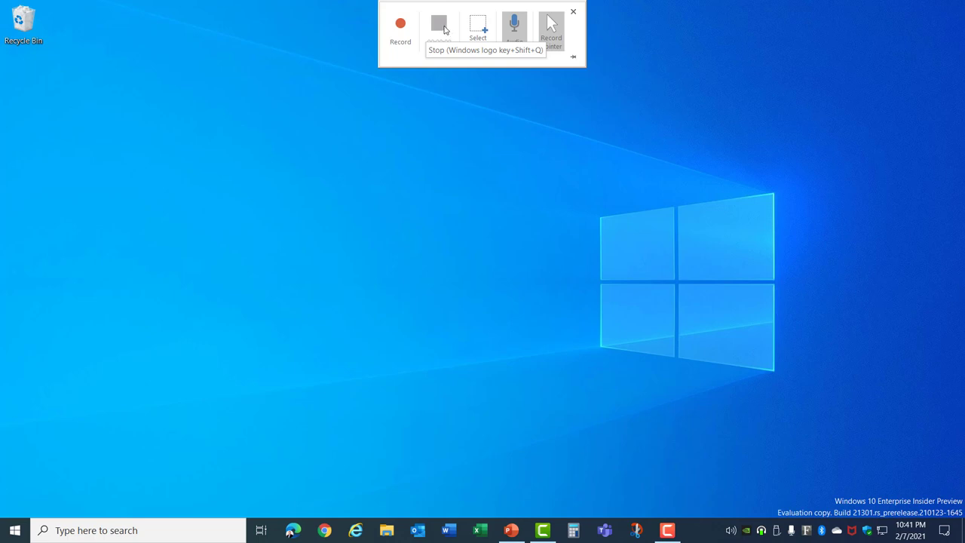
left_click(401, 27)
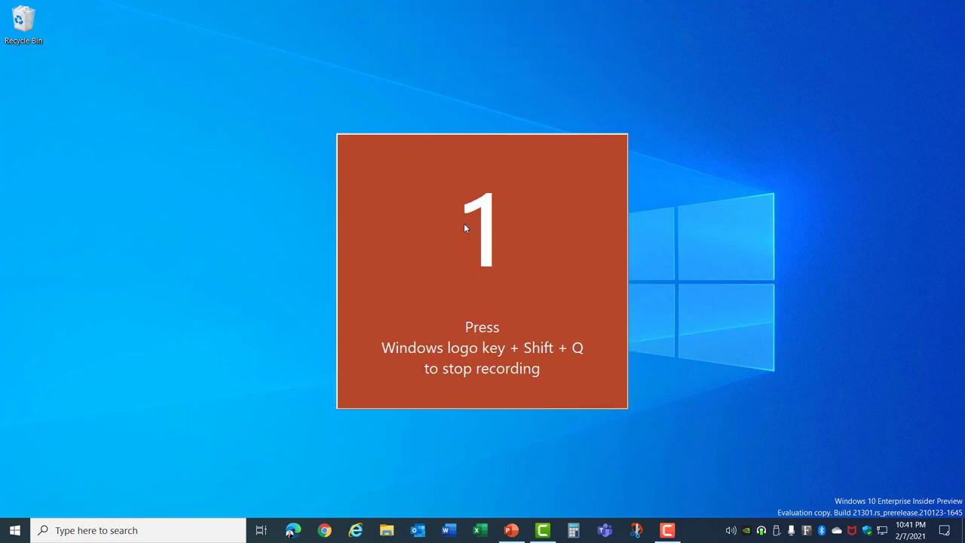
- Open the Windows Calculator and multiply 123 by 456 while the recording runs
left_click(573, 530)
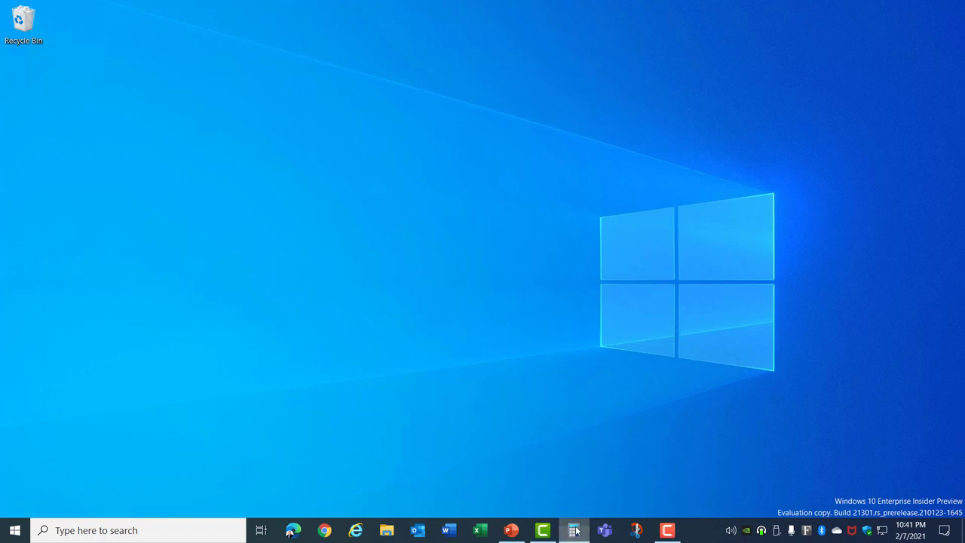
left_click(395, 377)
left_click(457, 368)
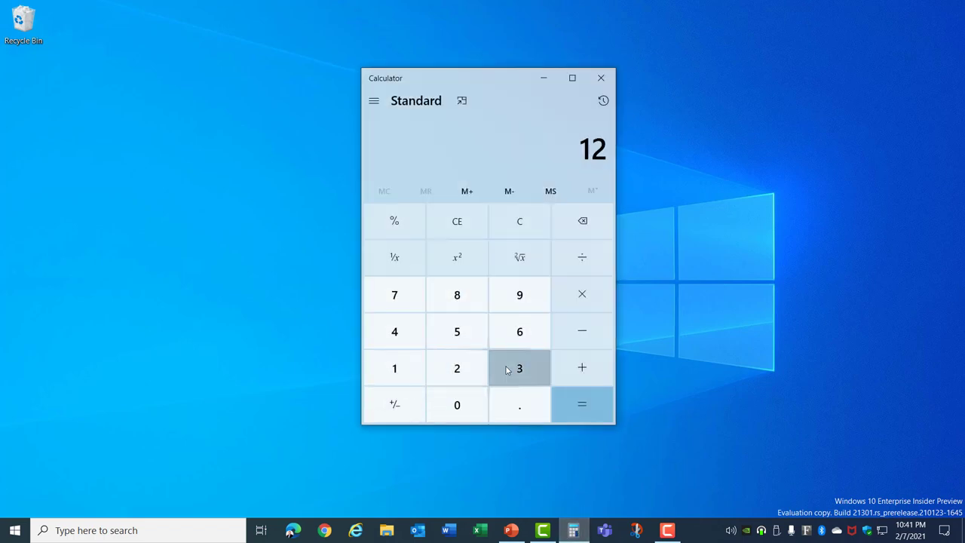
left_click(510, 368)
left_click(578, 302)
left_click(412, 335)
left_click(445, 330)
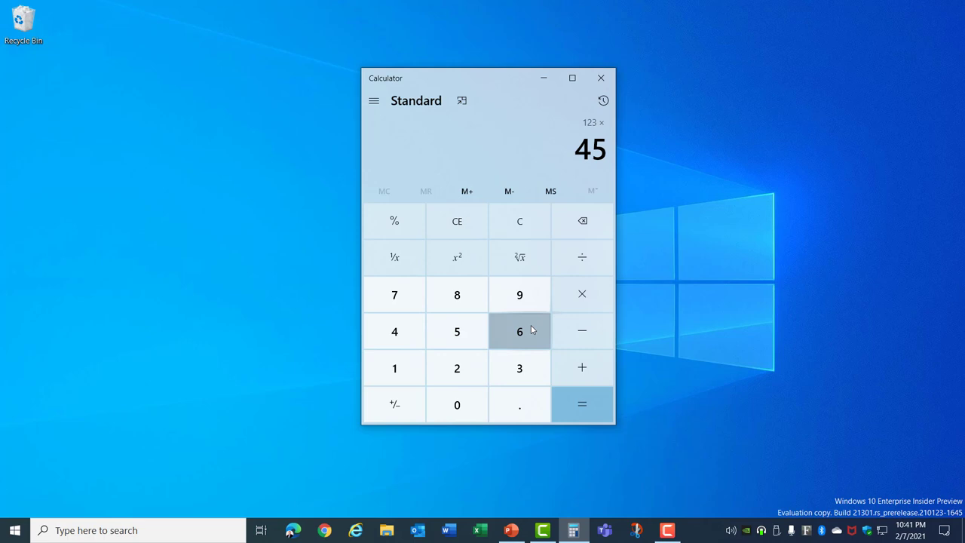
left_click(531, 329)
left_click(584, 411)
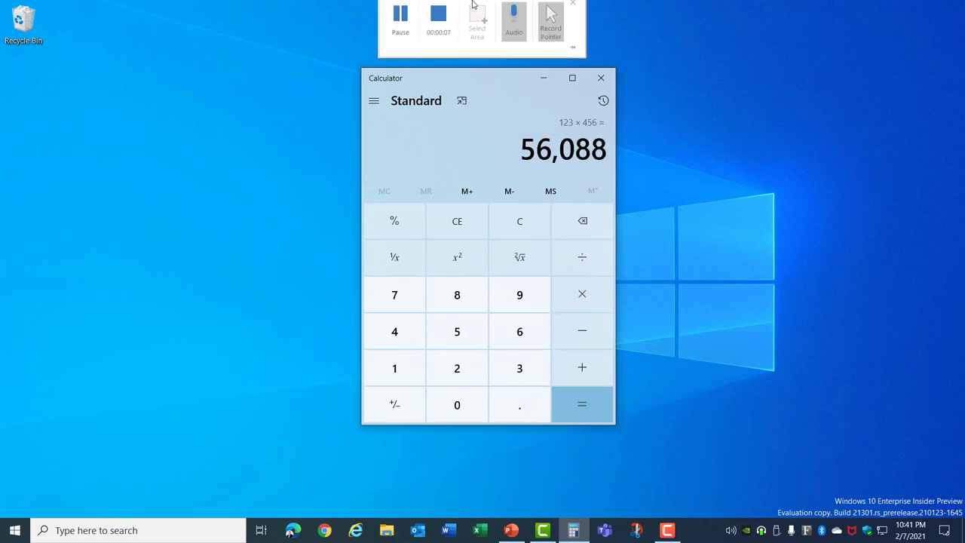
- Stop the recording to place it on the slide and play back the inserted video
left_click(432, 29)
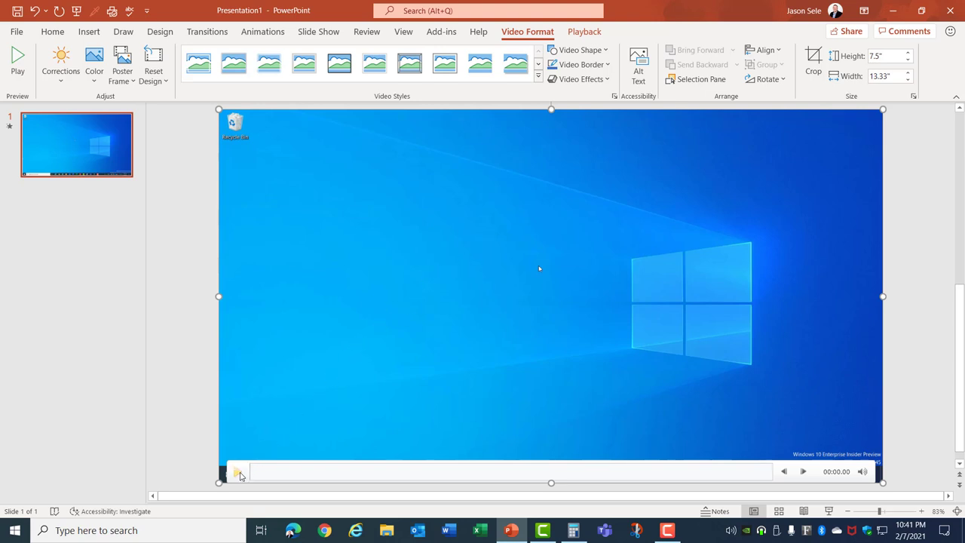
left_click(237, 473)
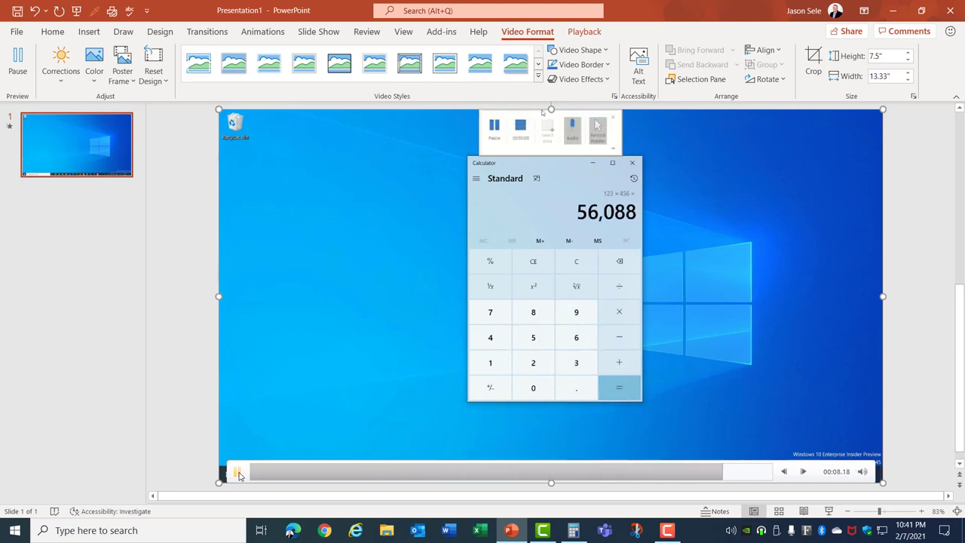
left_click(238, 473)
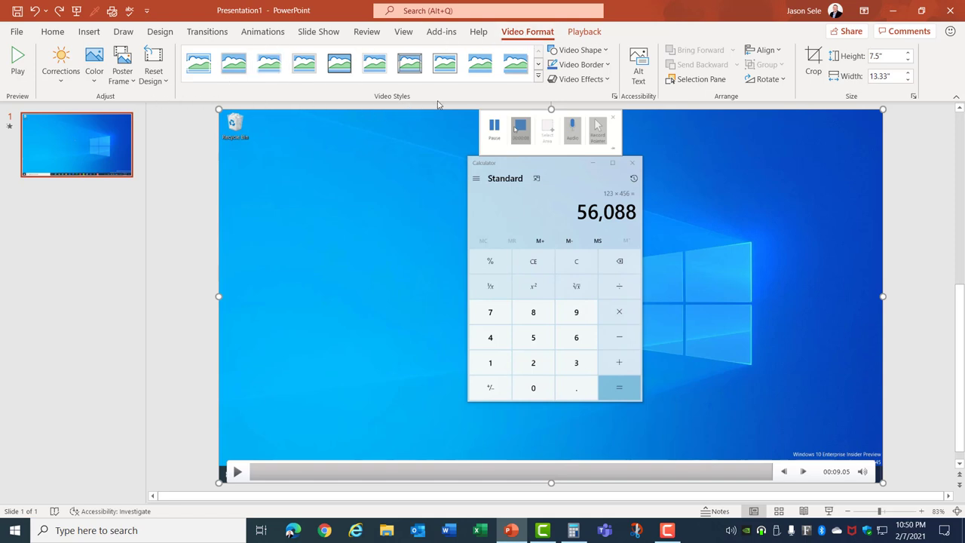
left_click(61, 66)
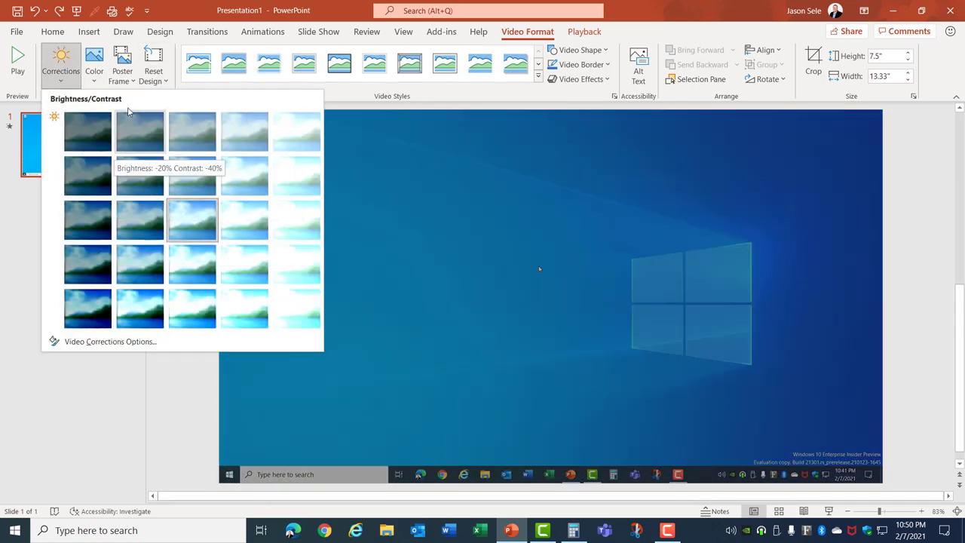
left_click(95, 72)
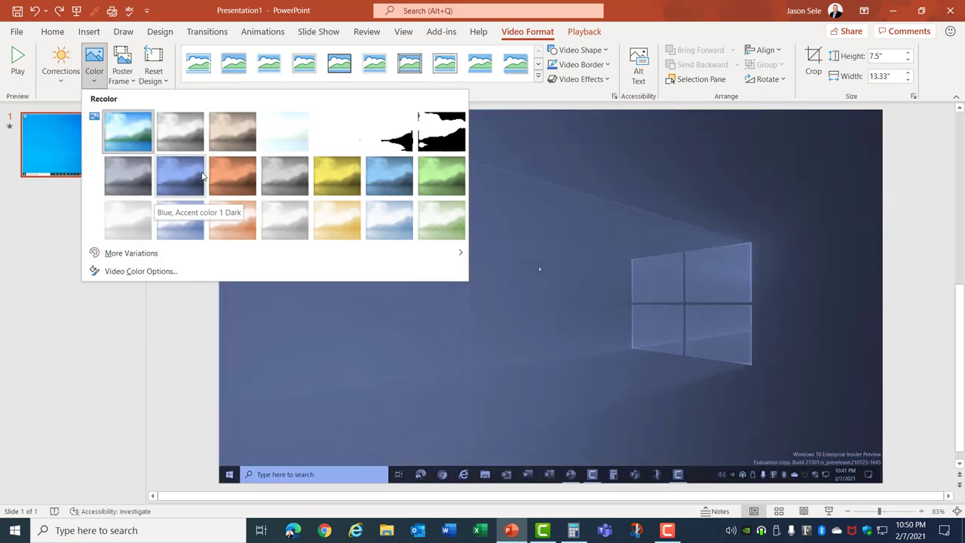
key("Escape")
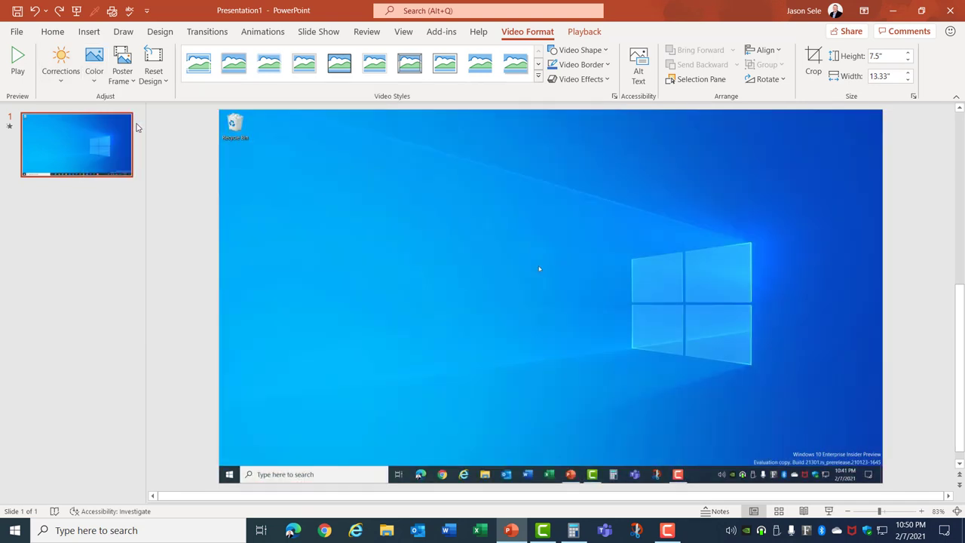
- Set the video's poster frame to the stock image of metal spheres balancing on stacked beams
left_click(133, 81)
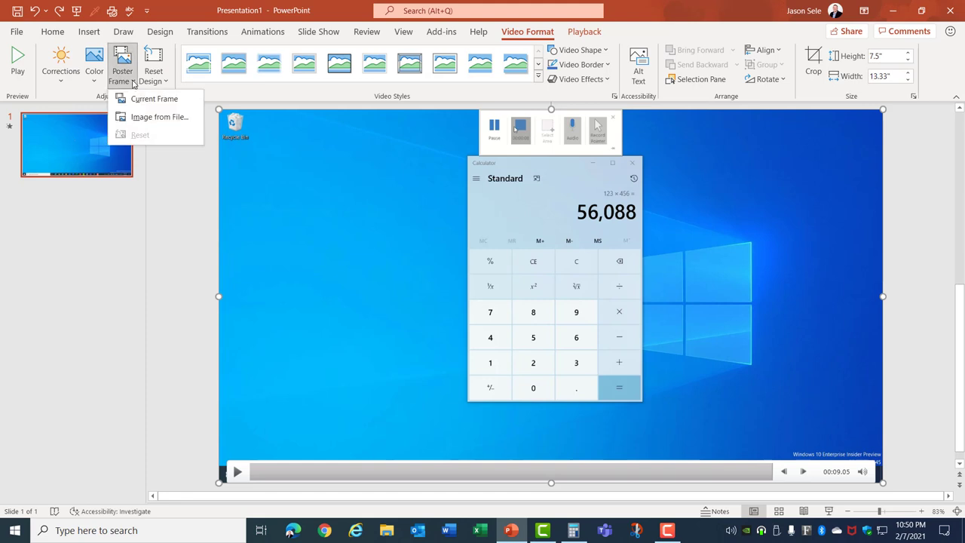
left_click(139, 117)
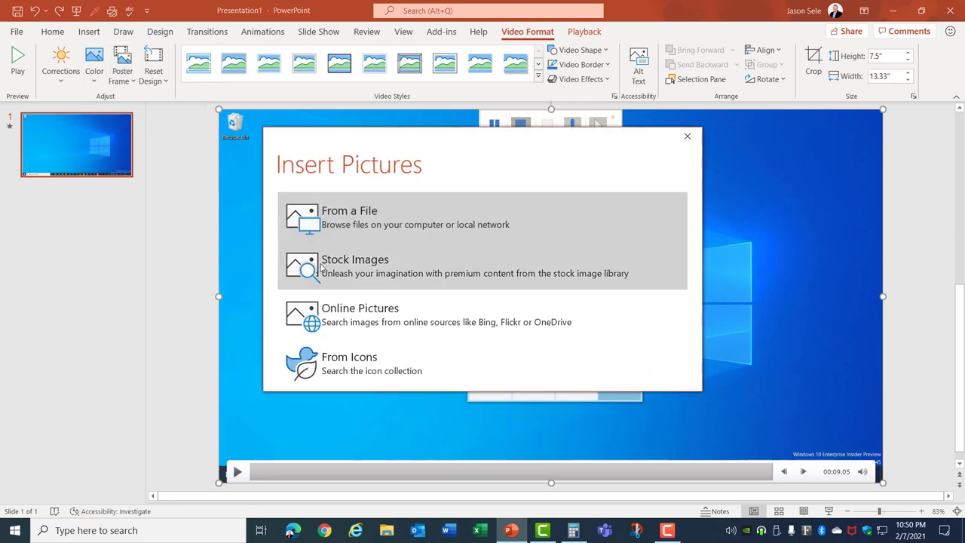
left_click(298, 262)
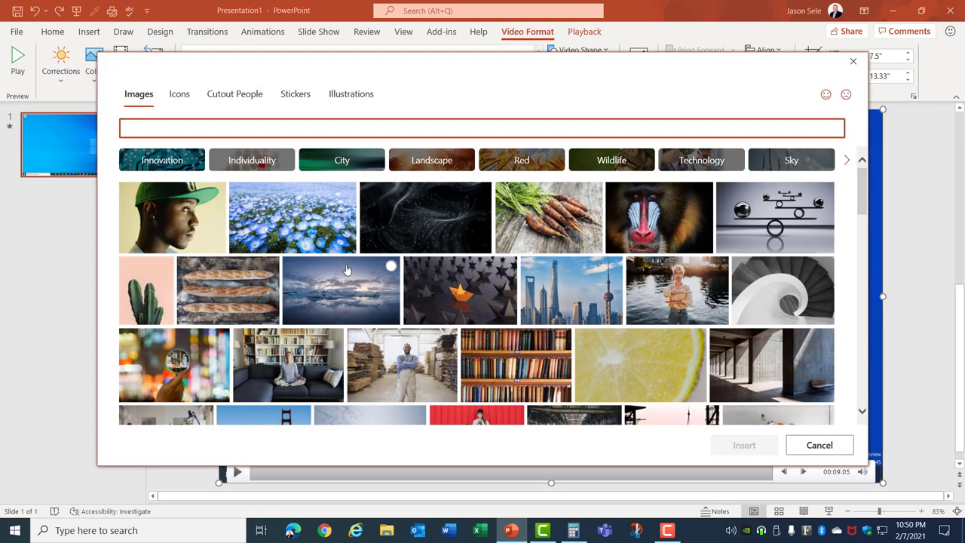
left_click(811, 229)
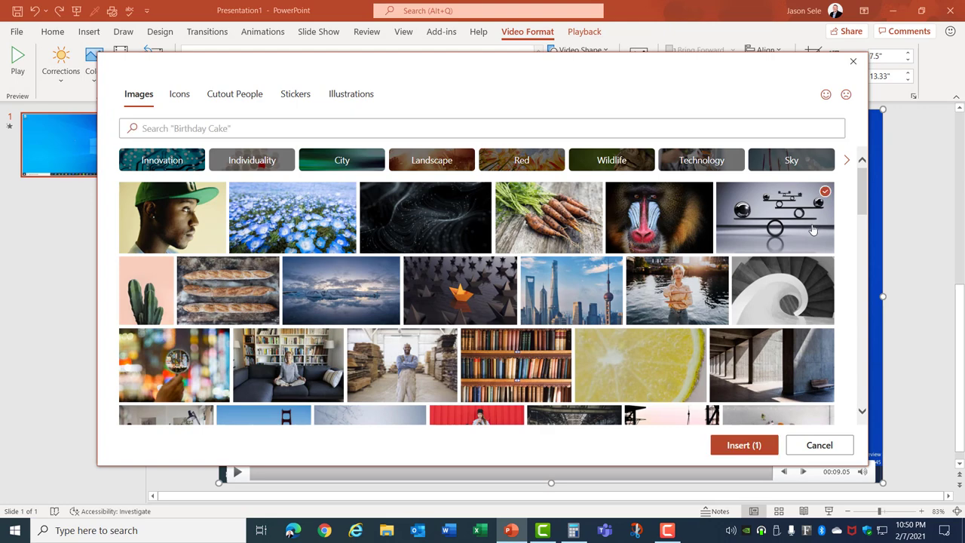
left_click(744, 446)
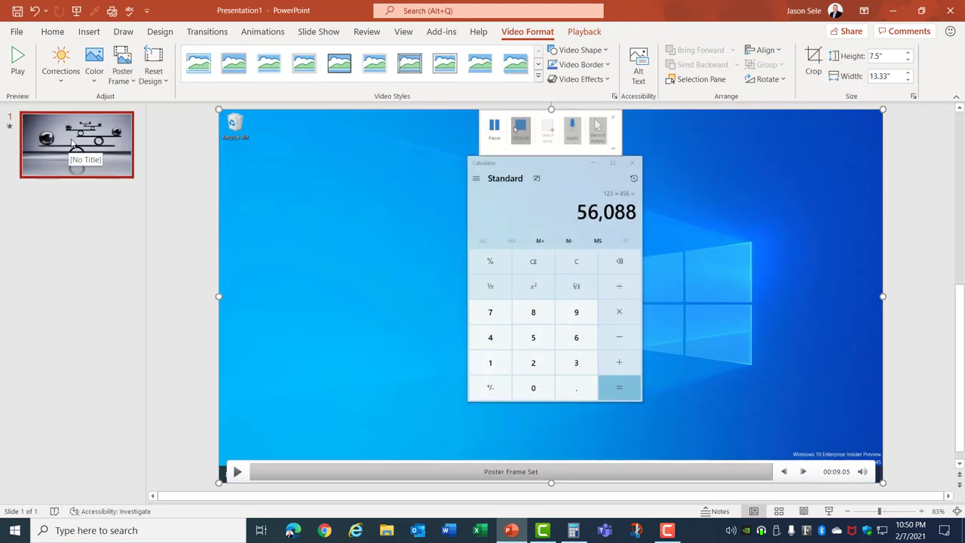
- Reset the video's design and apply the Metal Rounded Rectangle video style
left_click(155, 81)
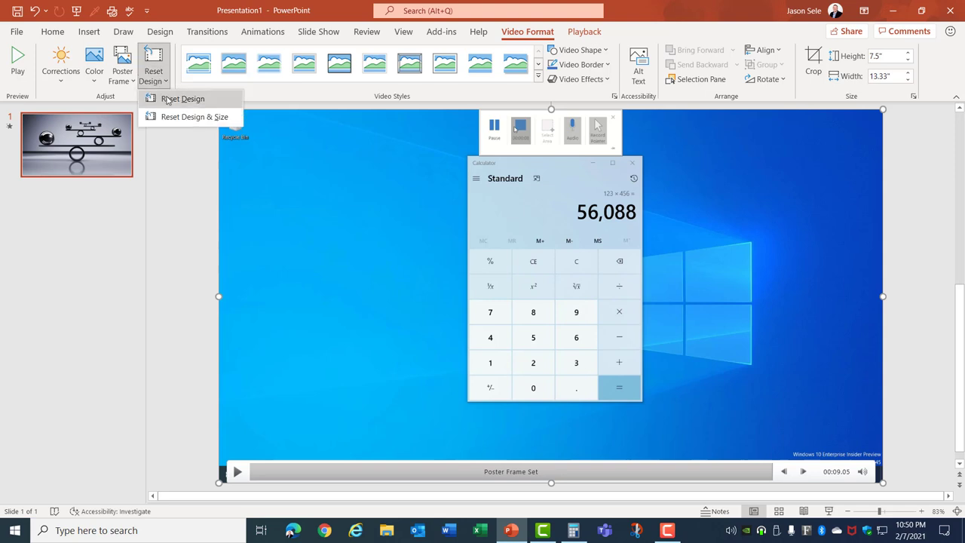
left_click(168, 99)
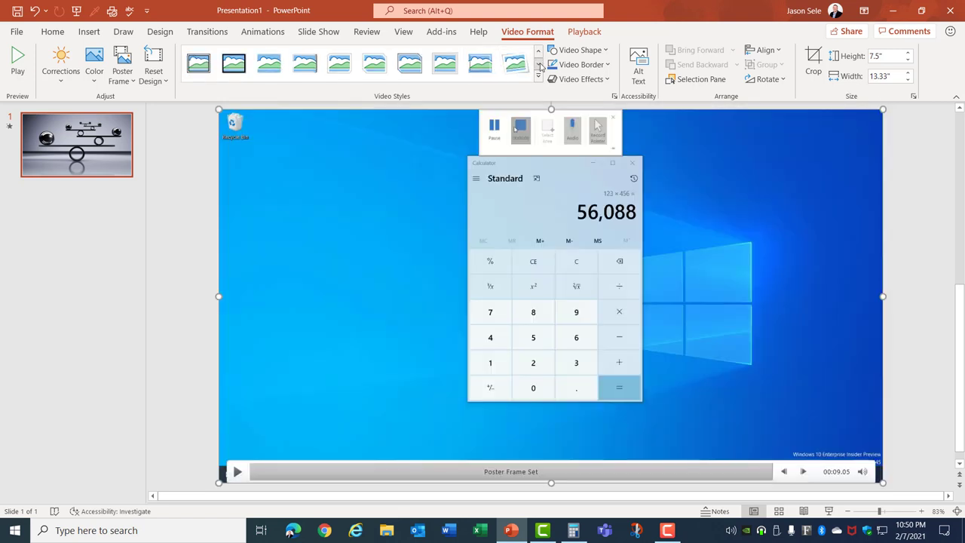
left_click(539, 65)
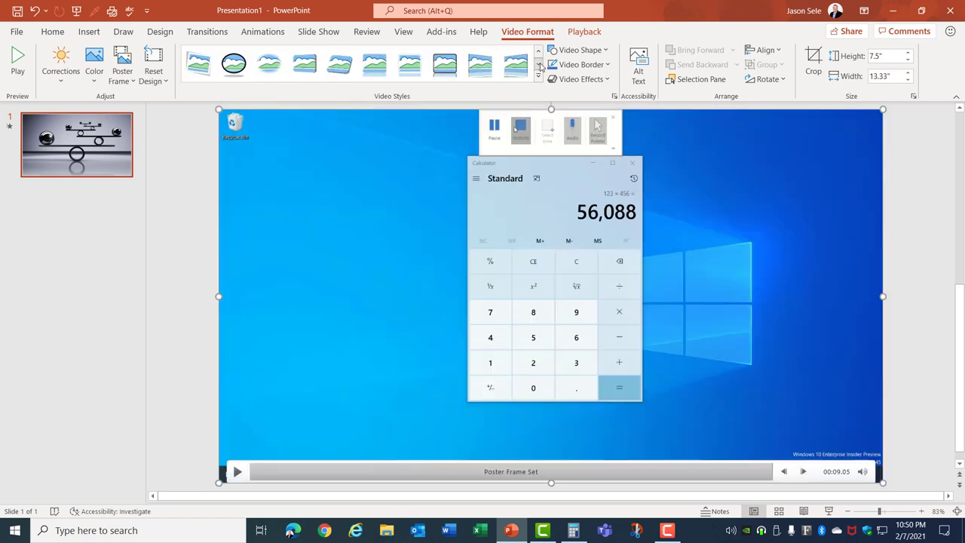
left_click(540, 67)
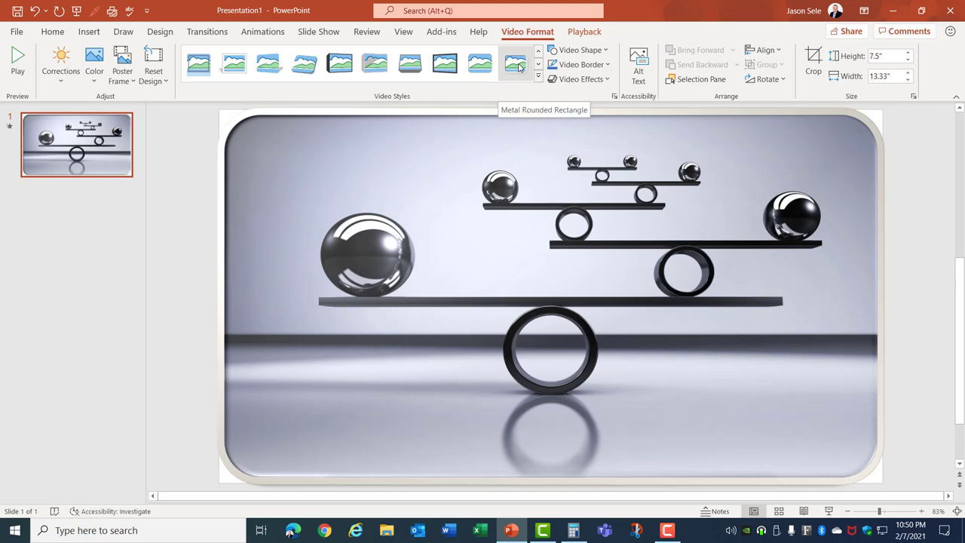
left_click(517, 65)
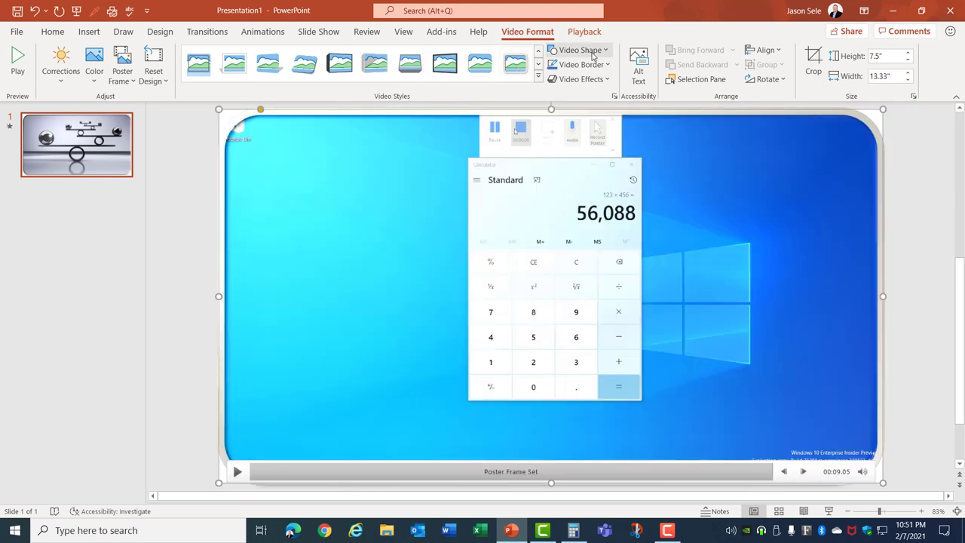
left_click(593, 51)
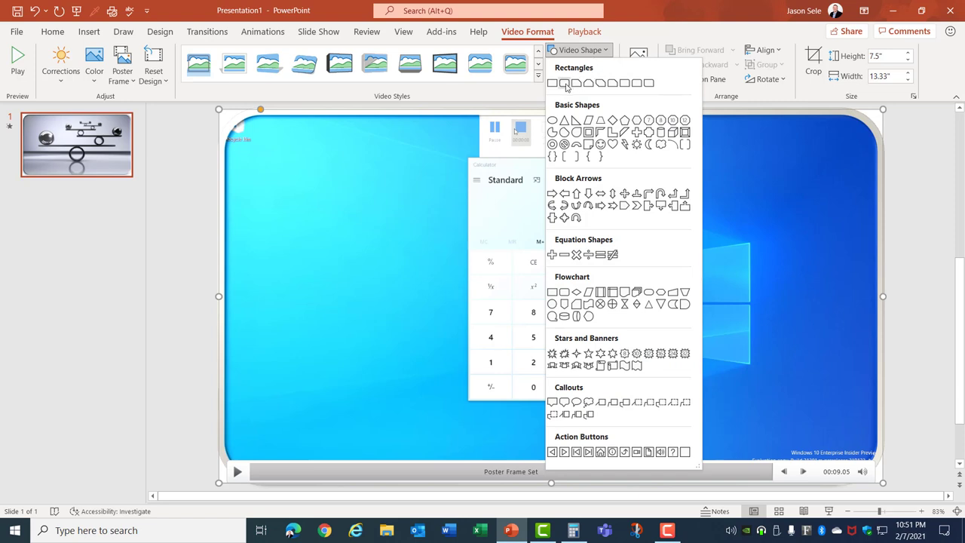
left_click(595, 50)
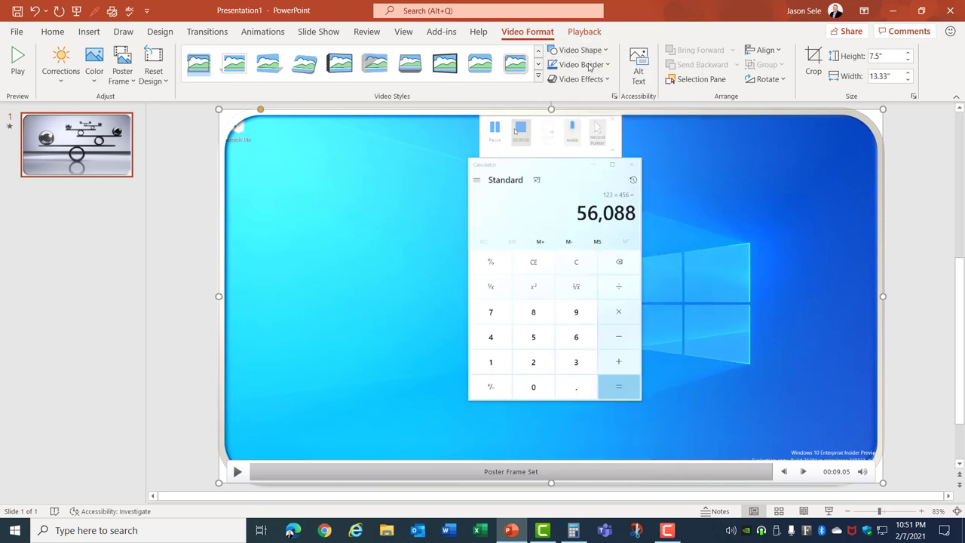
left_click(590, 66)
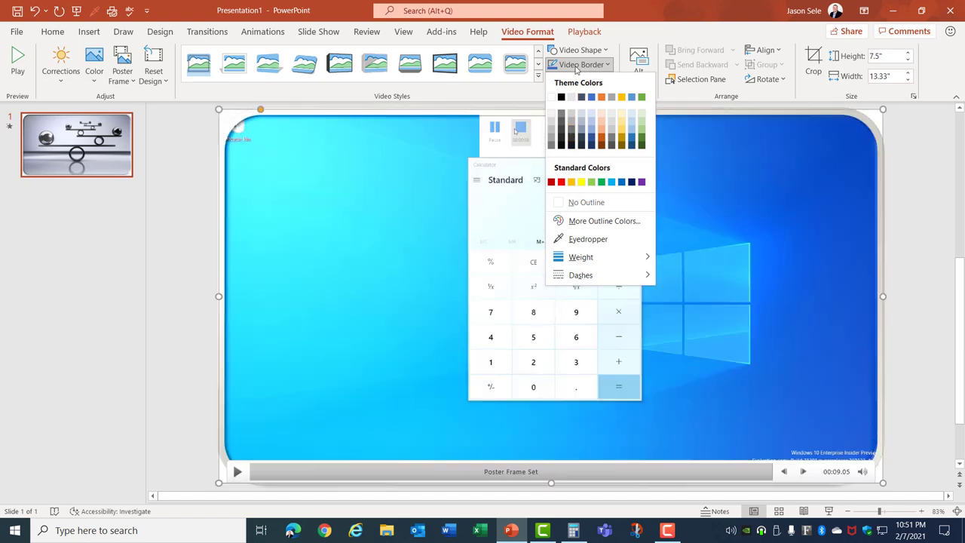
left_click(581, 65)
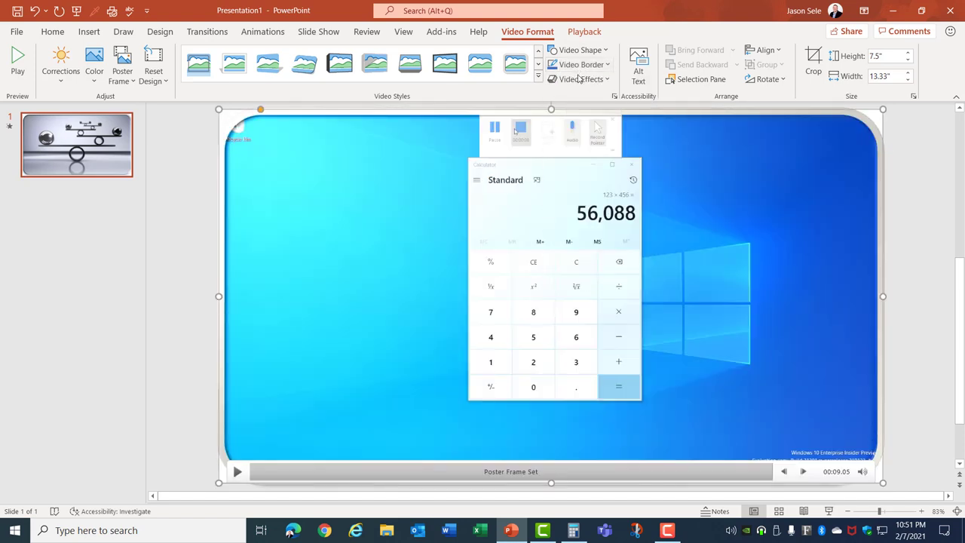
left_click(579, 79)
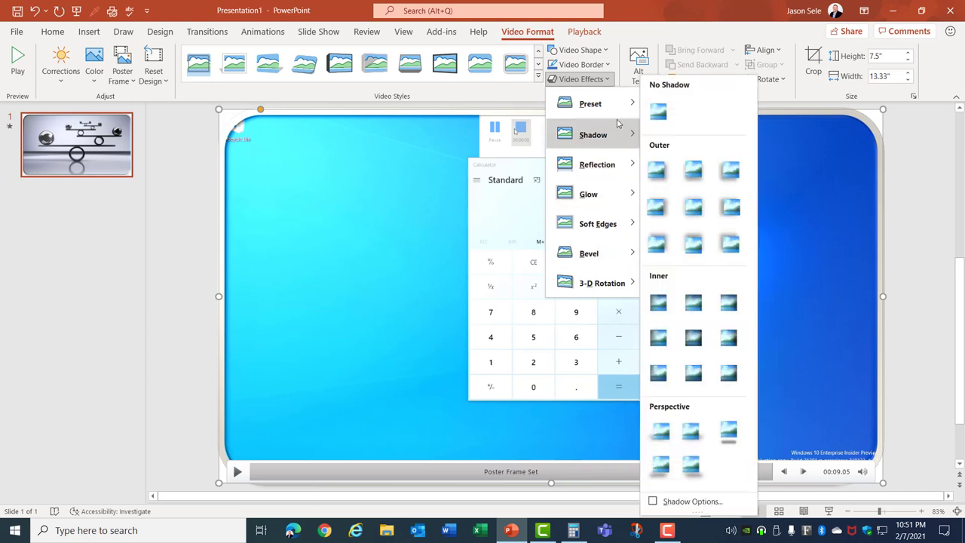
left_click(587, 82)
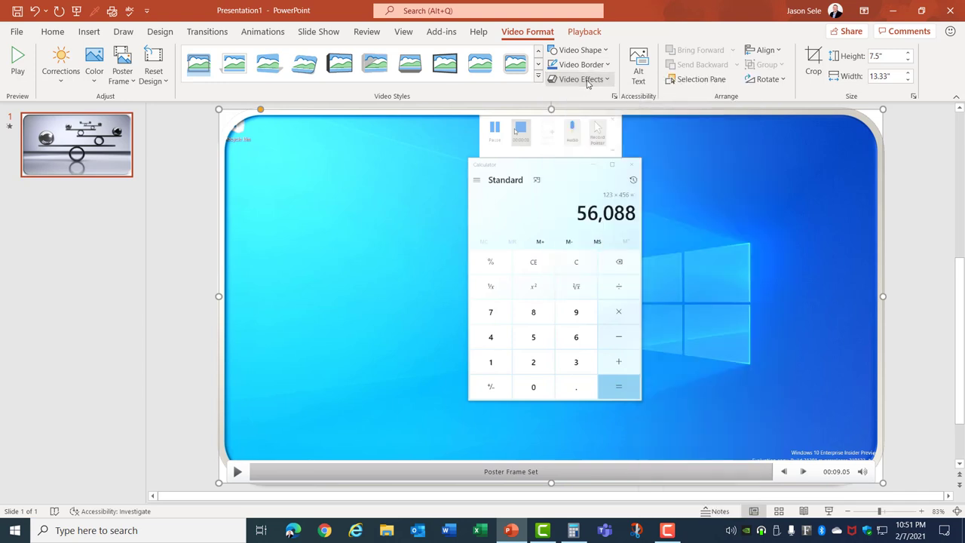
- Crop the video inward from its upper-right and lower-left corners to about 6.27" by 11.08" and play it back
left_click(813, 62)
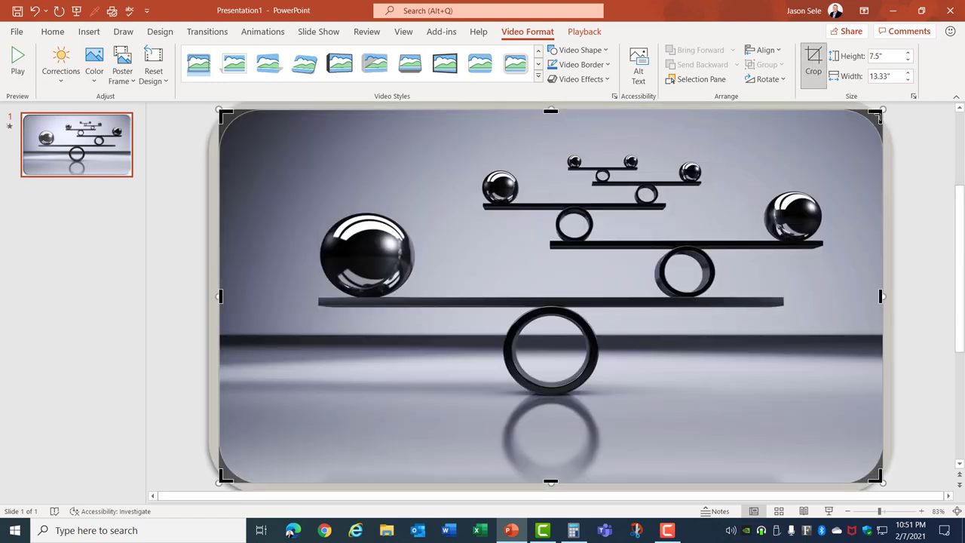
left_click_drag(875, 113, 824, 137)
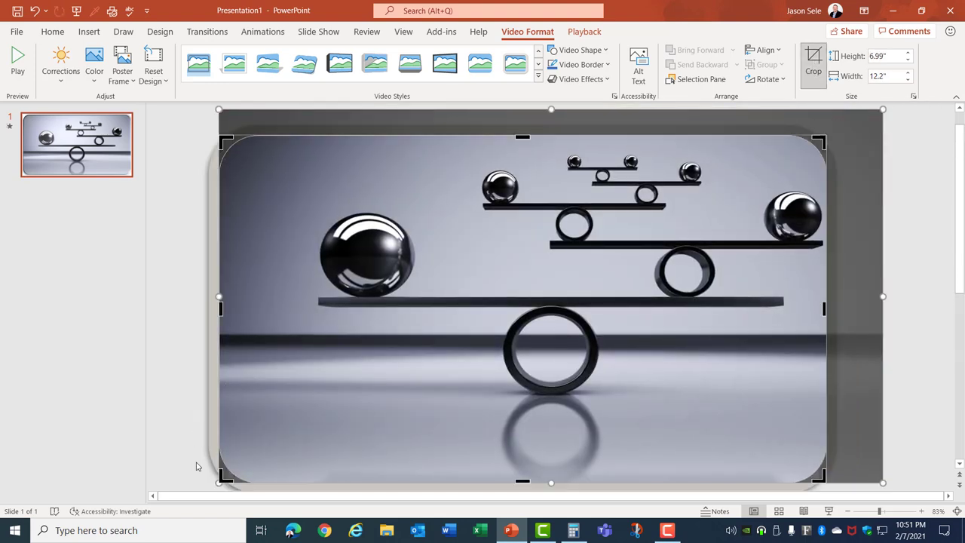
left_click_drag(222, 477, 277, 439)
left_click(816, 59)
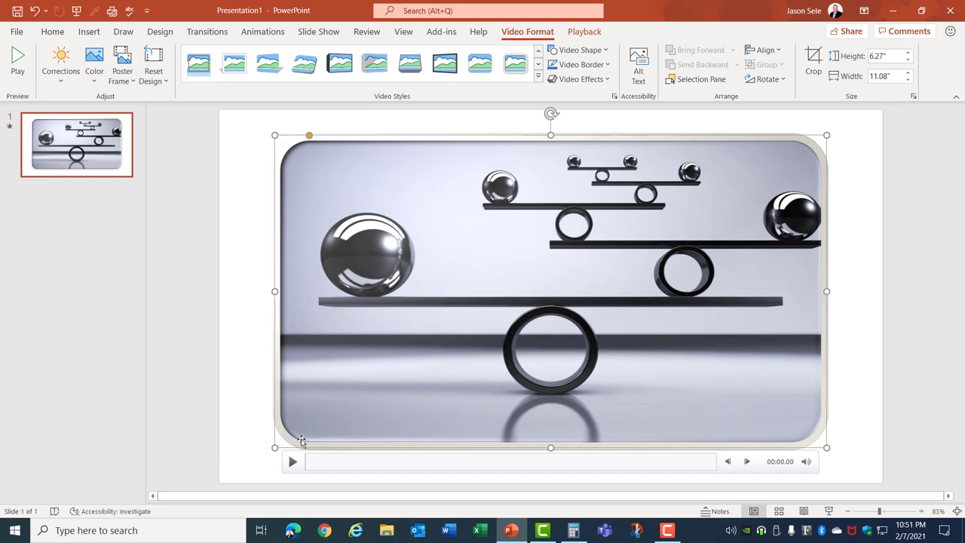
left_click(294, 463)
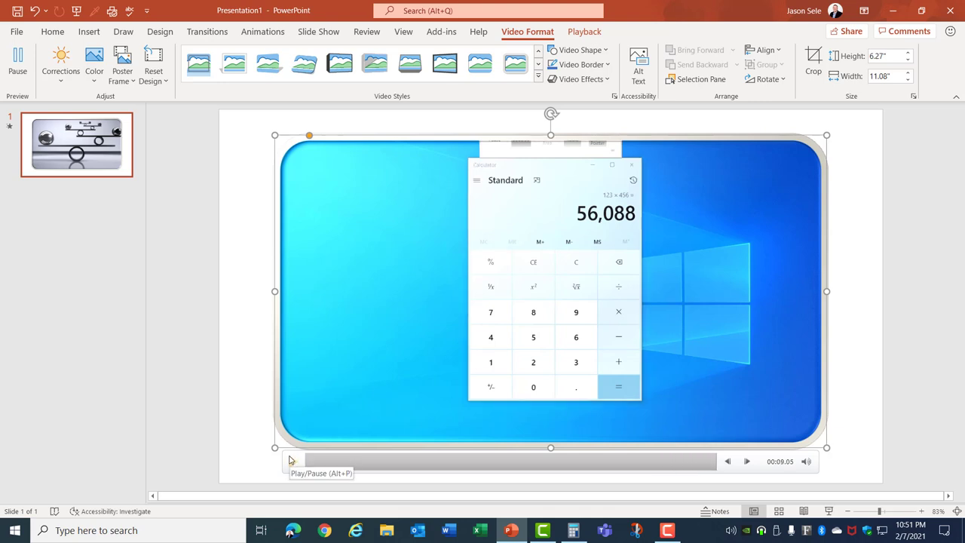
- Trim the video to start at about 00:00.803 and end at about 00:07.227
left_click(581, 34)
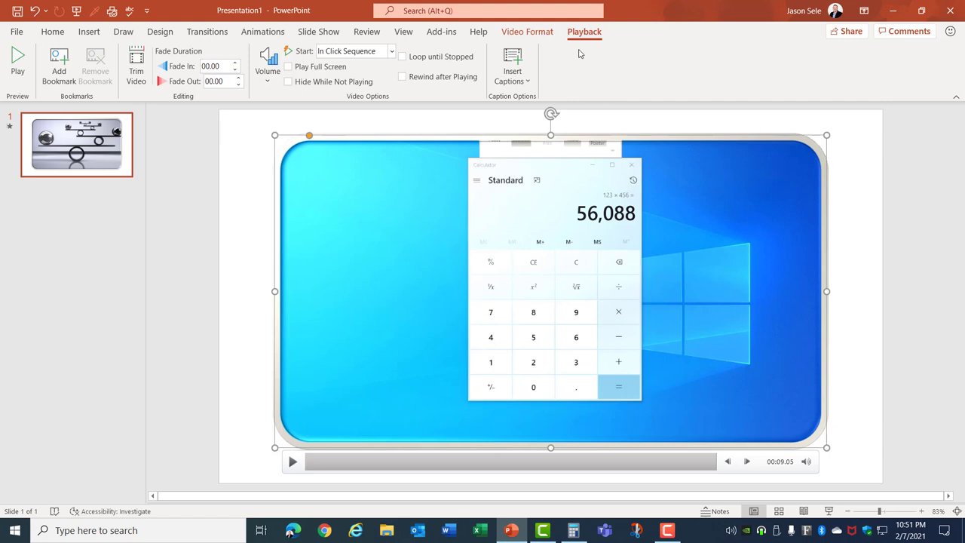
left_click(134, 69)
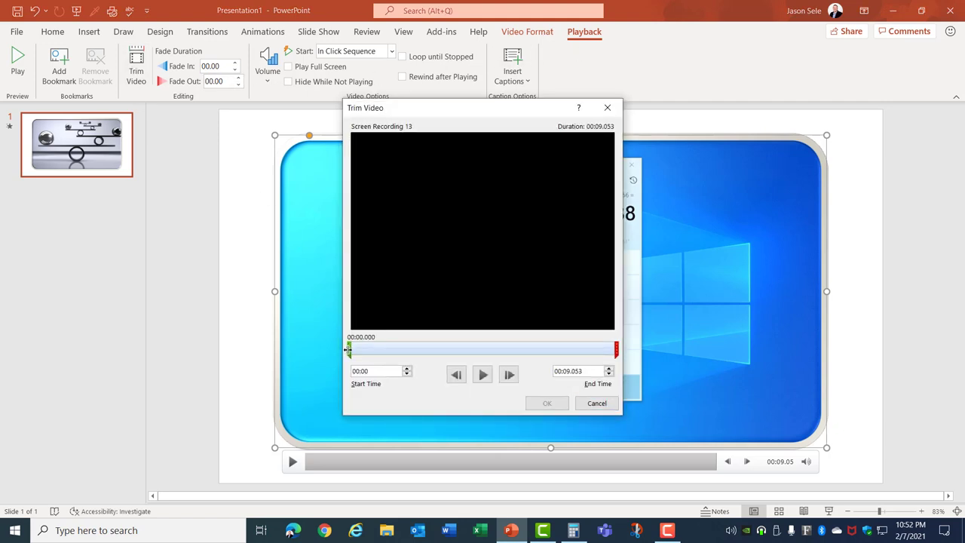
left_click_drag(349, 350, 373, 349)
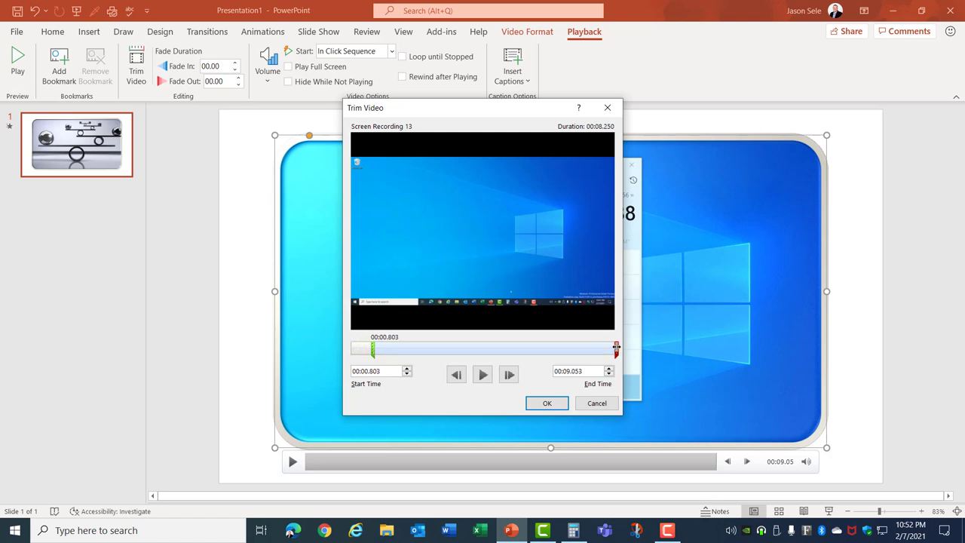
left_click_drag(616, 346, 564, 347)
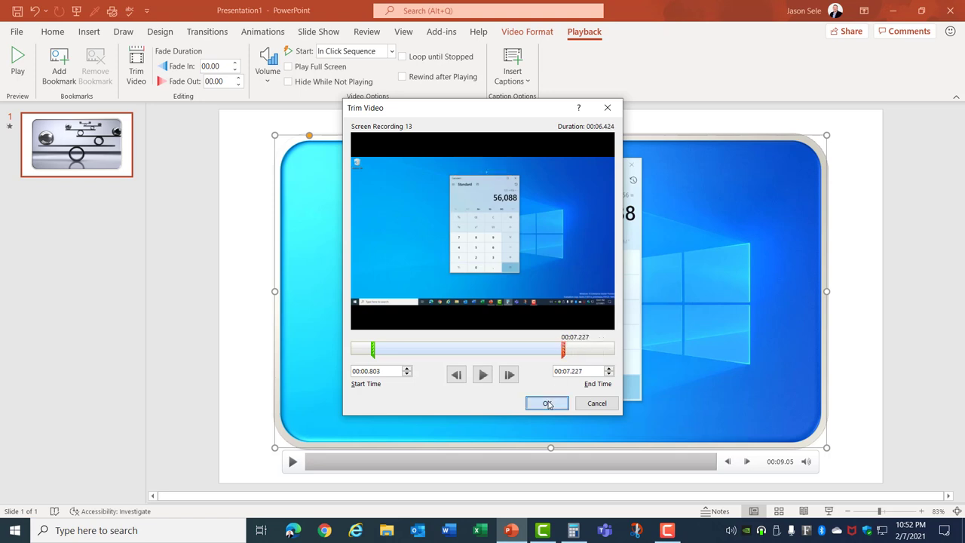
left_click(547, 404)
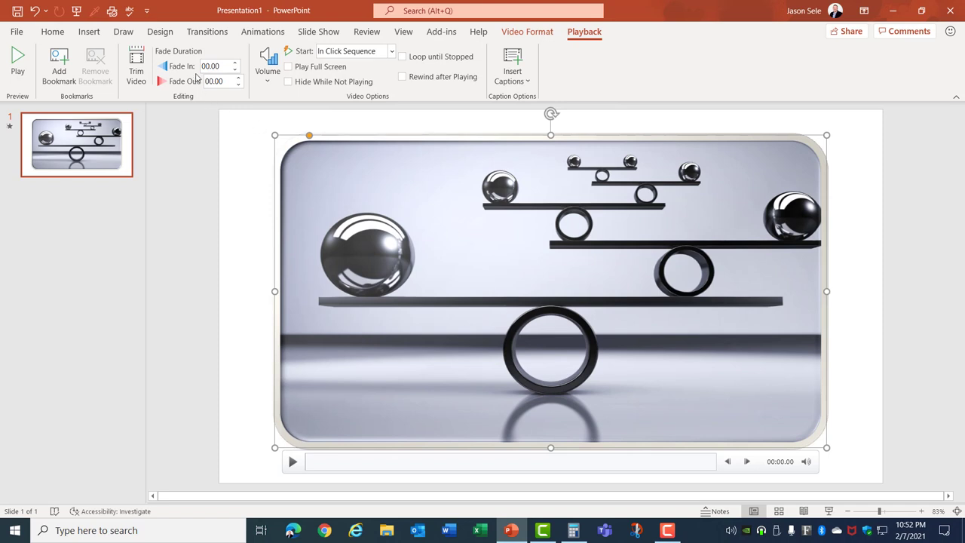
- Set the video's fade-in and fade-out durations to 00.50 each and make it loop until stopped
left_click(234, 63)
left_click(238, 79)
left_click(402, 58)
left_click(518, 36)
left_click(592, 34)
- Save the slide's video as a separate media file named MediaSave in the Desktop folder
right_click(543, 247)
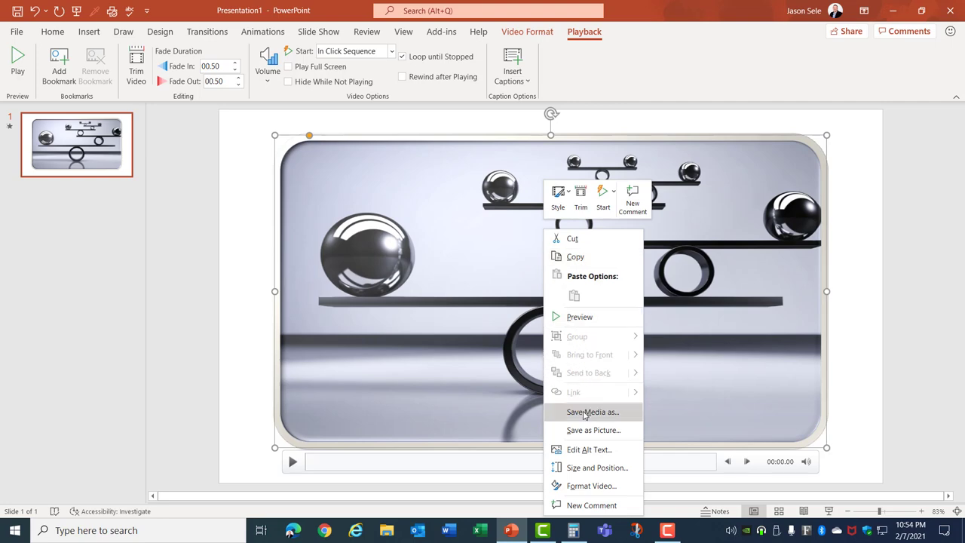
left_click(584, 413)
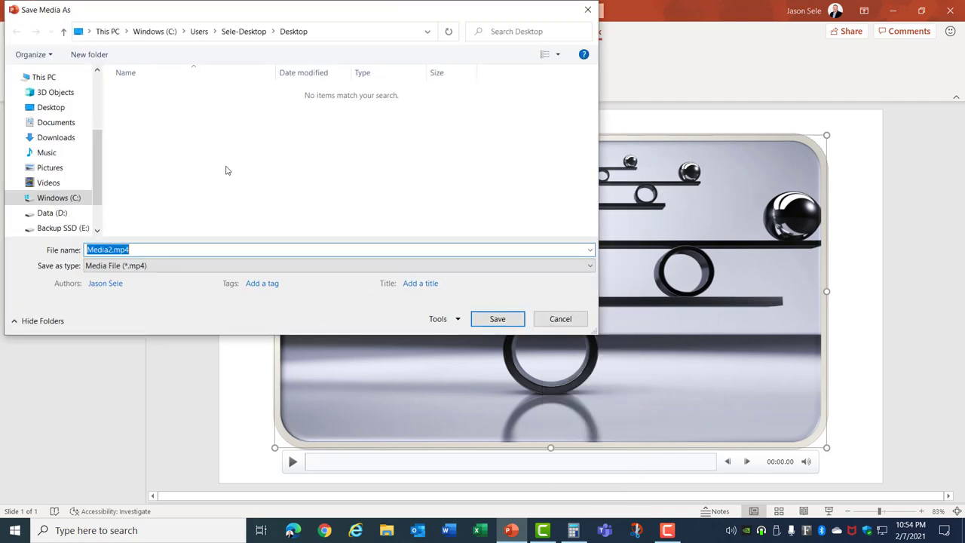
left_click(51, 107)
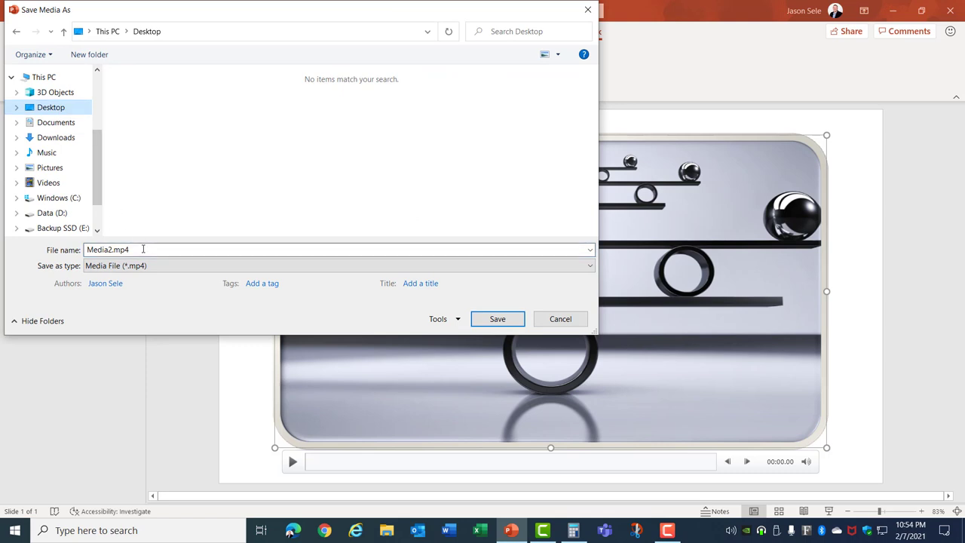
left_click(145, 250)
type("Me")
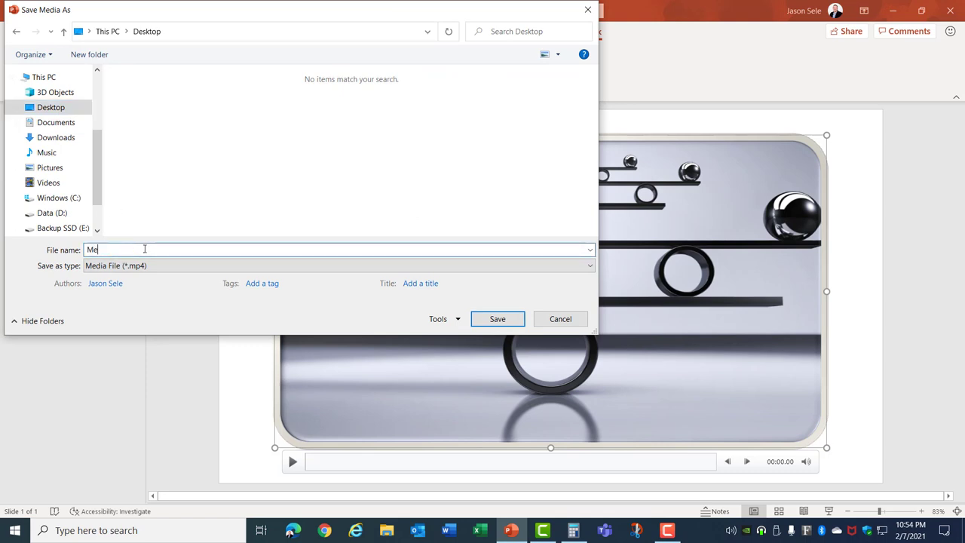
type("diaSave")
left_click(496, 318)
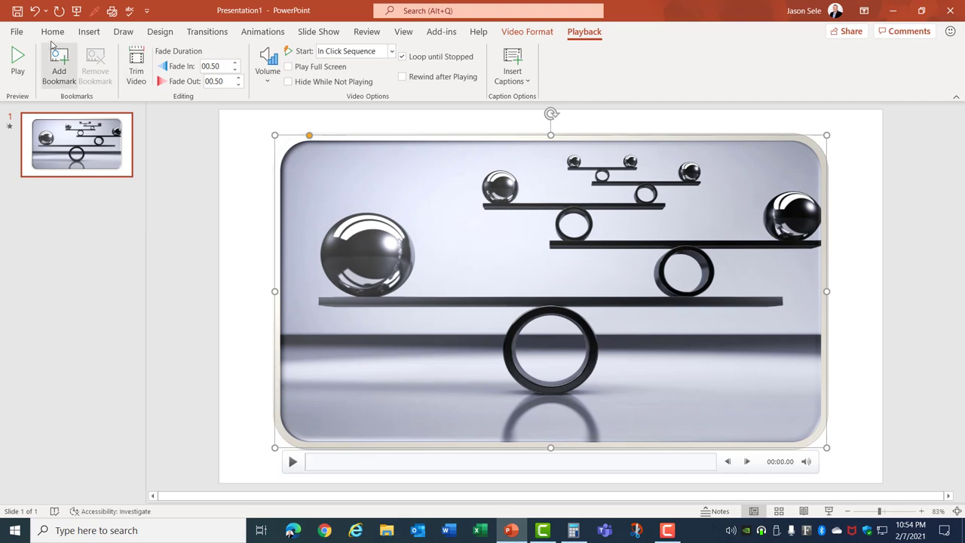
- Export the presentation as a Full HD (1080p) MPEG-4 video named MedaExport on the desktop
left_click(16, 32)
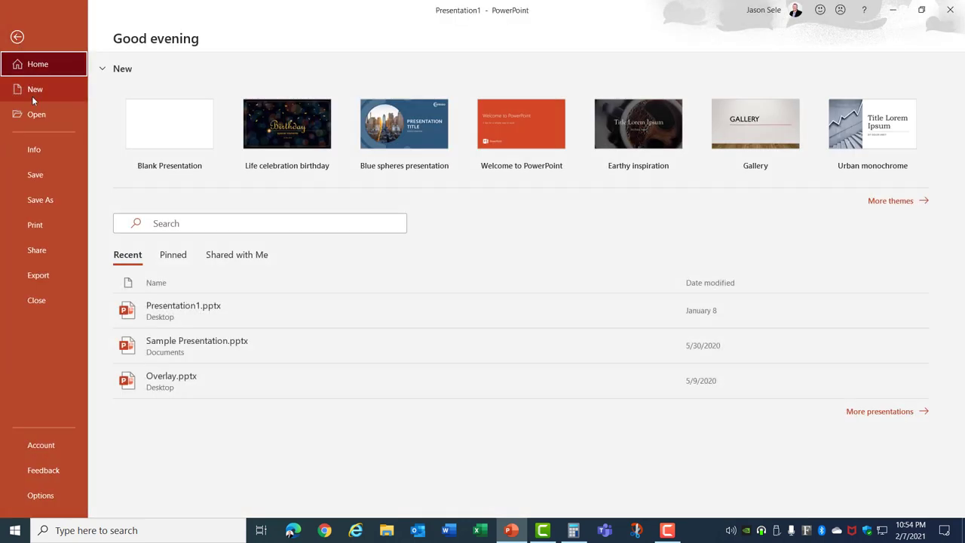
left_click(48, 276)
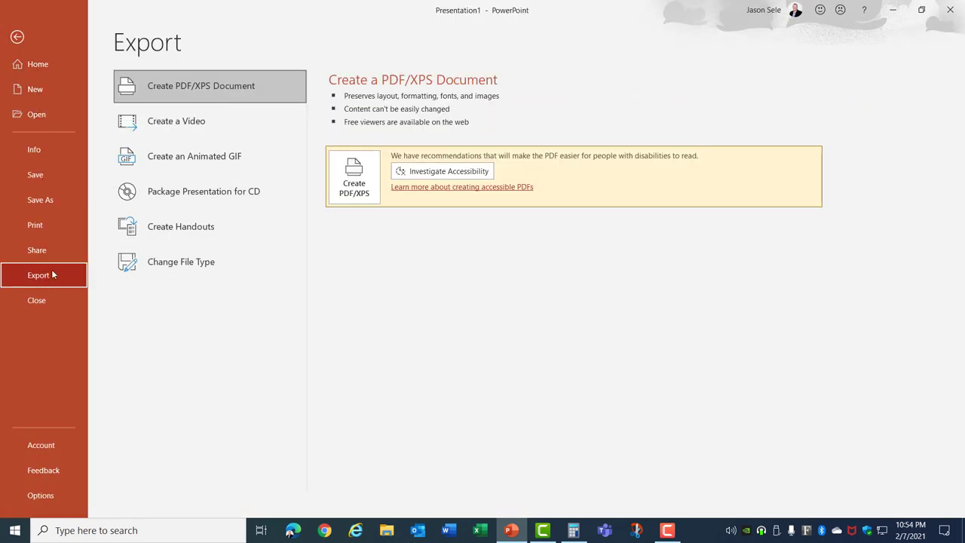
left_click(168, 124)
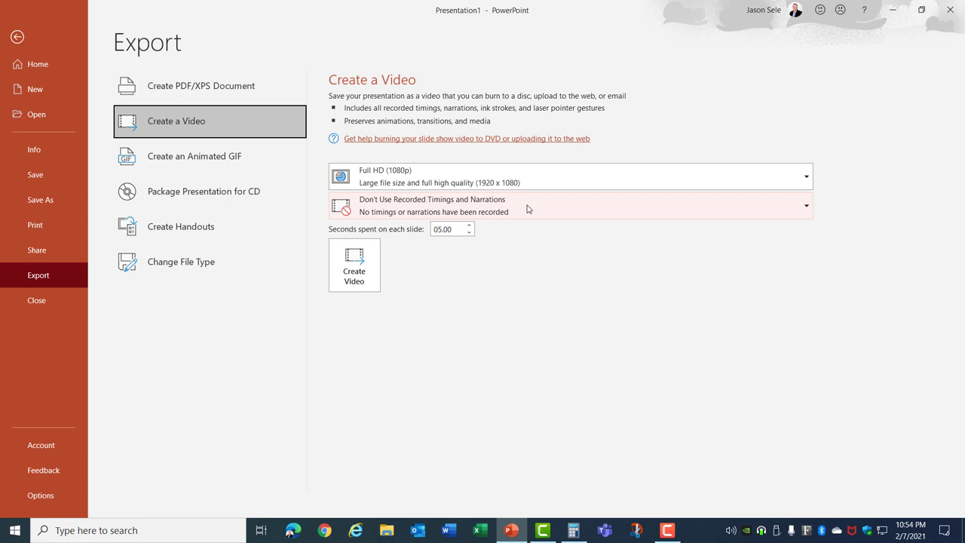
left_click(355, 269)
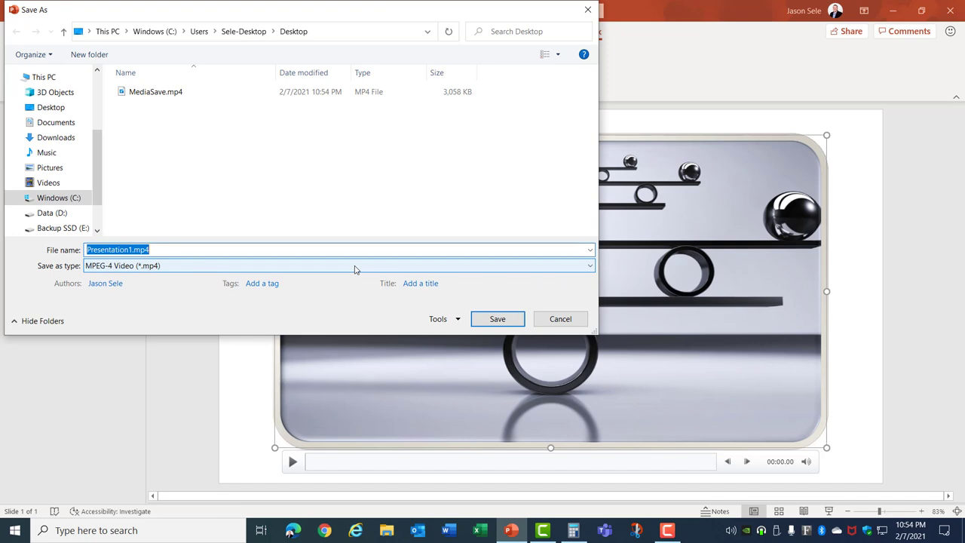
type("MedaE")
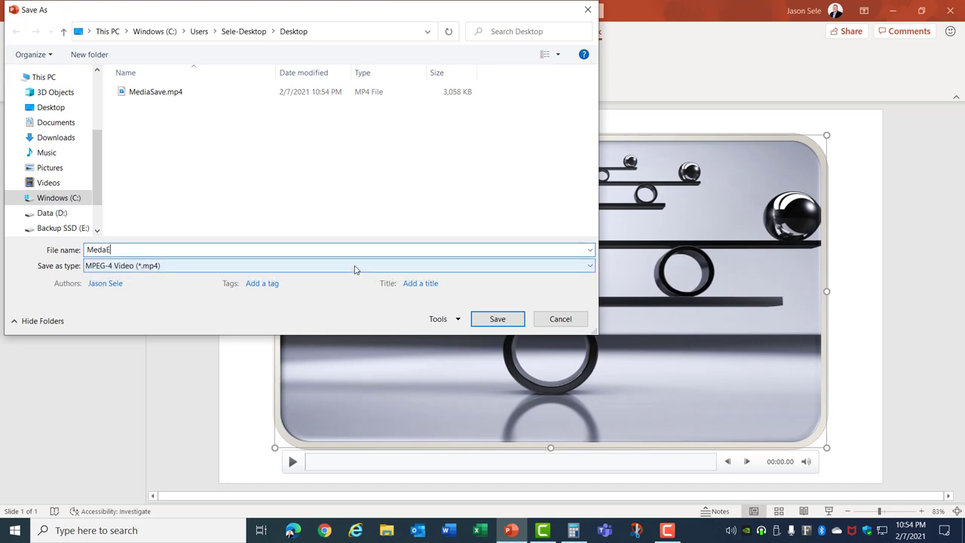
type("xport")
left_click(510, 322)
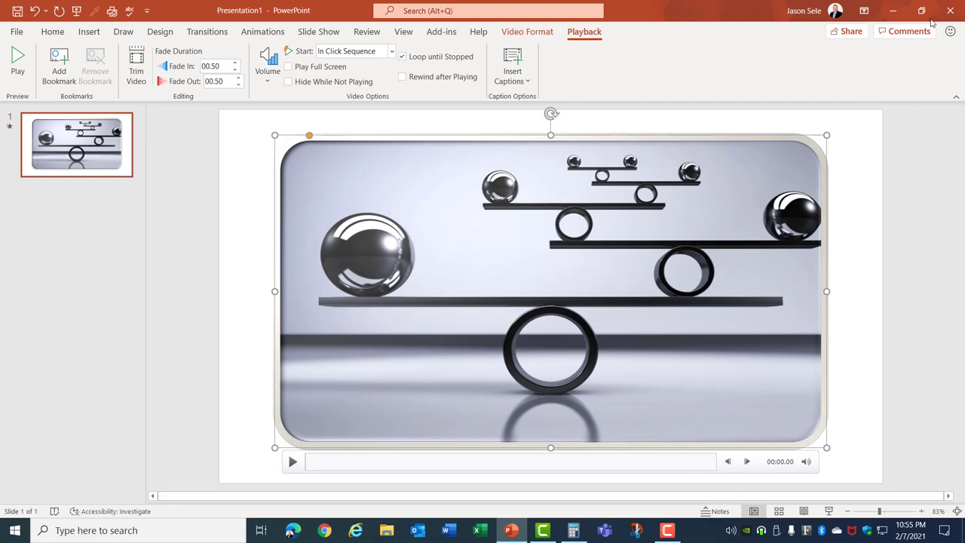
- Clear the PowerPoint and Calculator windows off the desktop and play the saved MediaSave video through
left_click(894, 11)
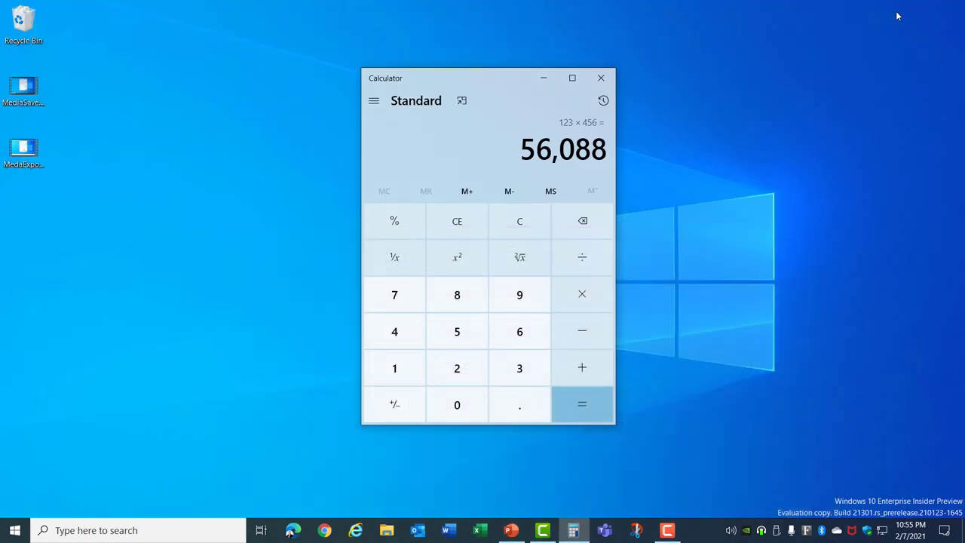
left_click(601, 77)
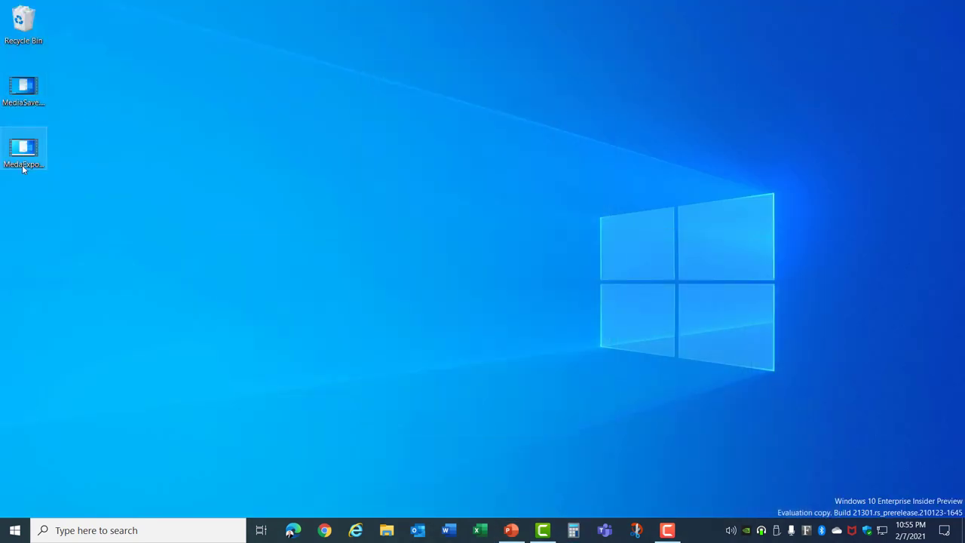
double_click(24, 89)
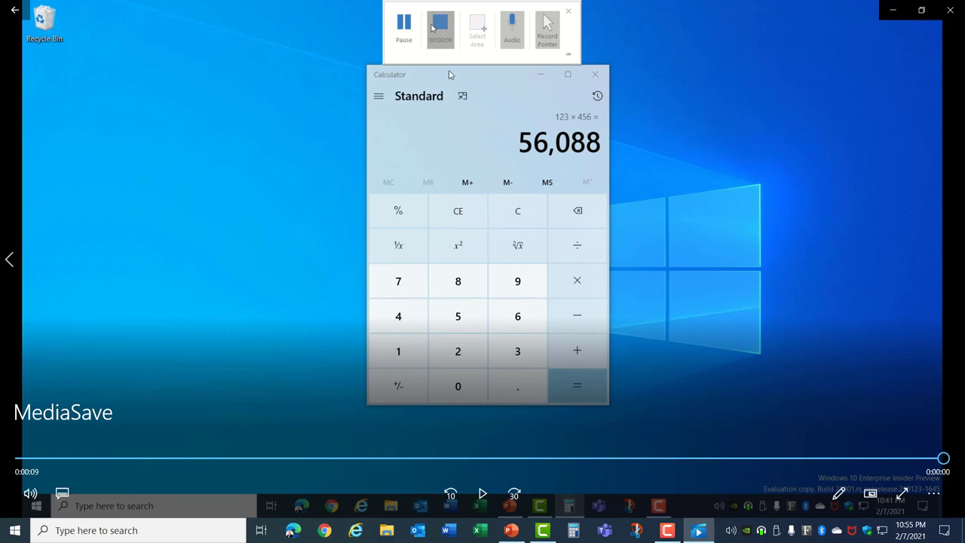
left_click(955, 13)
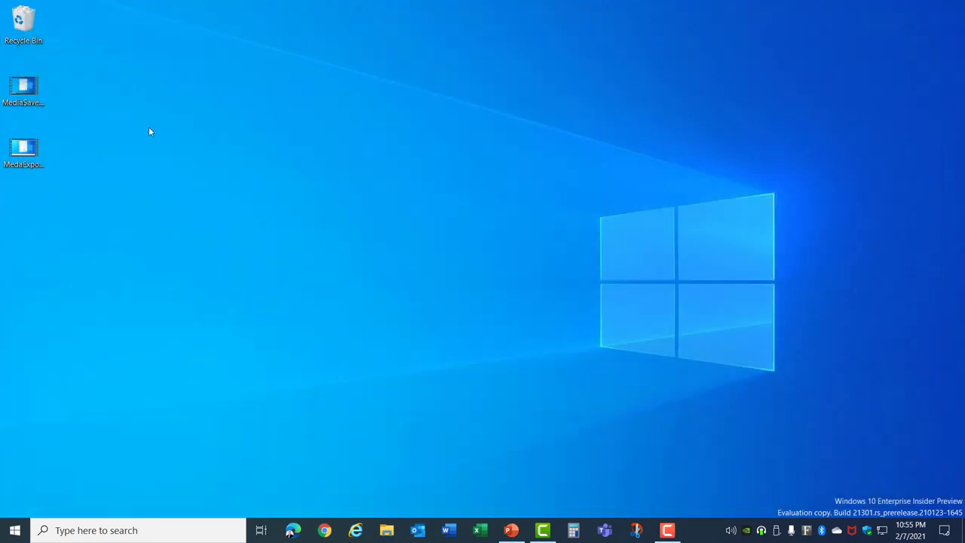
- Play the exported MedaExport video from the desktop to its end and close the player
double_click(23, 151)
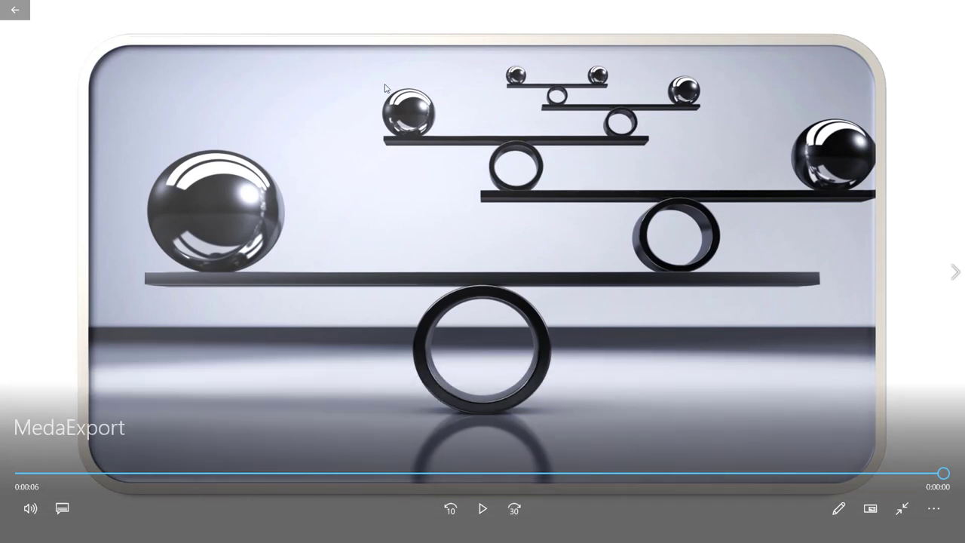
key("Escape")
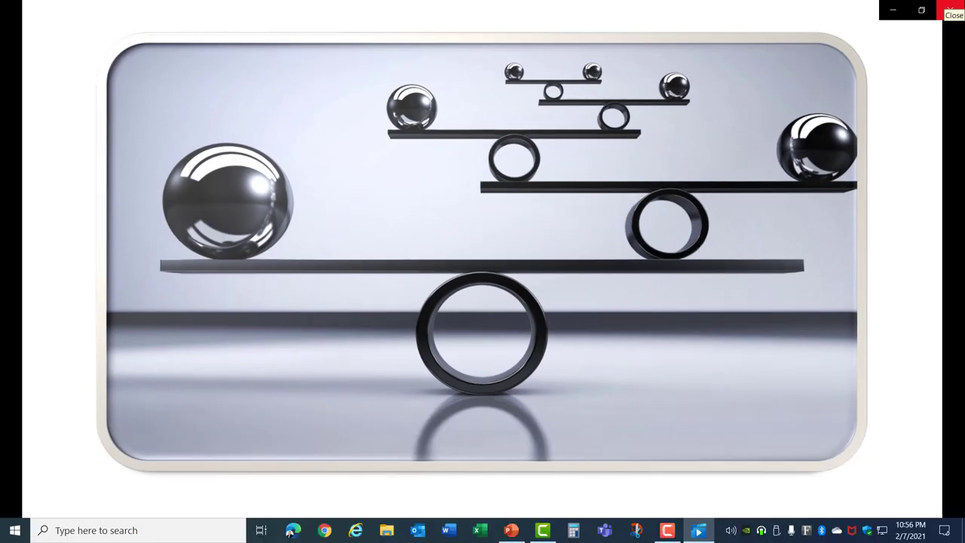
left_click(959, 7)
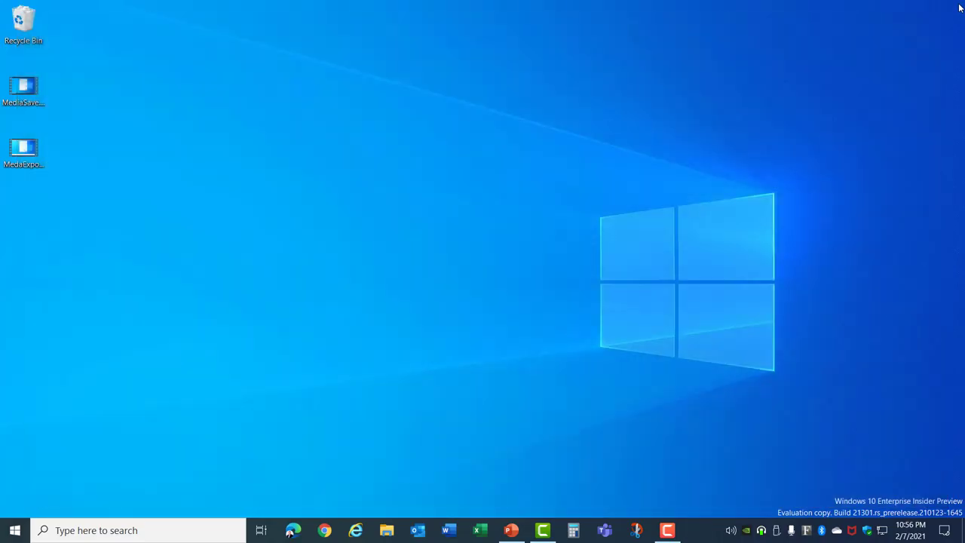
- Switch back to PowerPoint, enable the Recording tab in the ribbon customization and display its commands
left_click(511, 530)
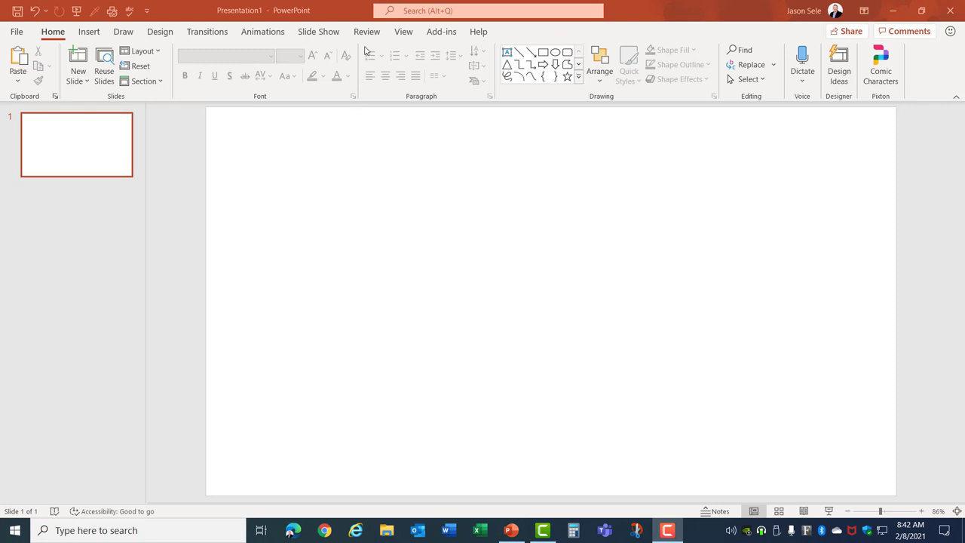
right_click(367, 34)
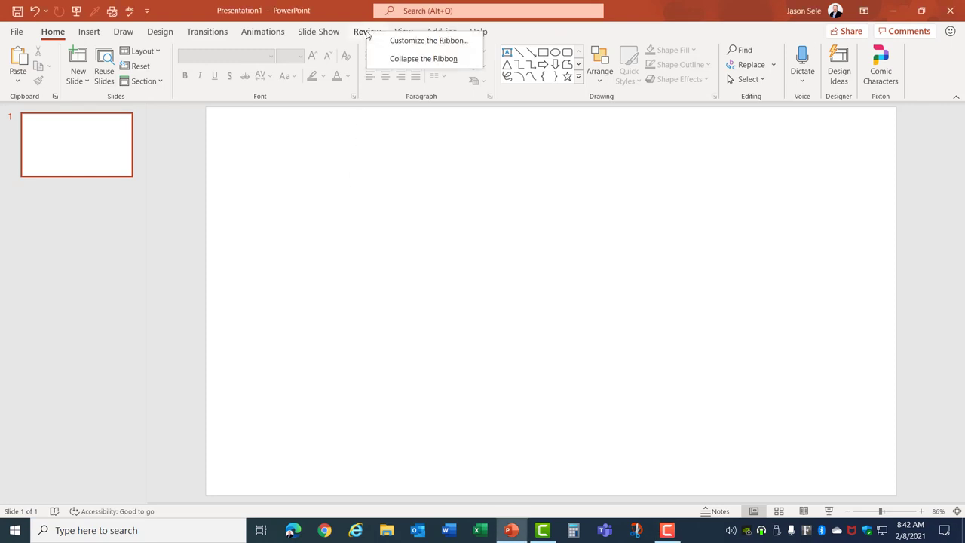
left_click(427, 41)
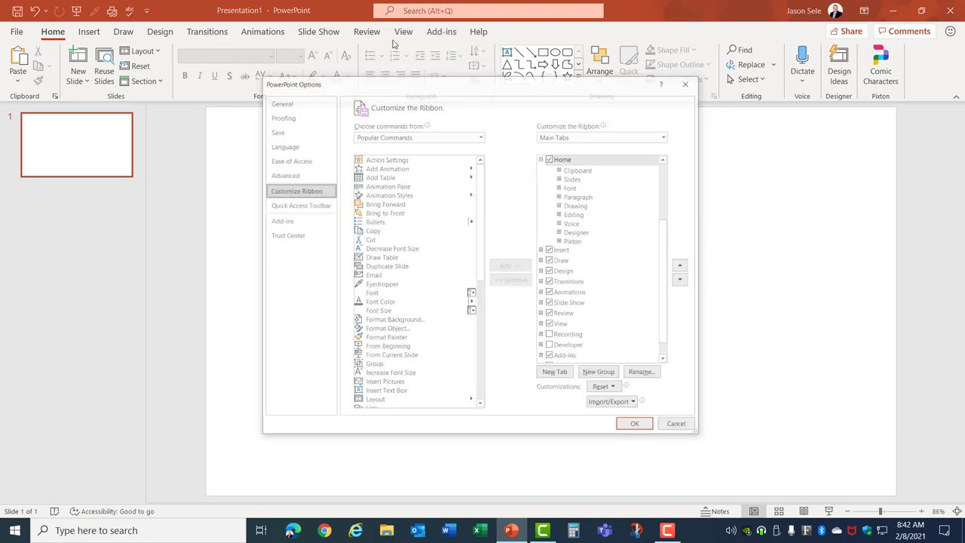
left_click(565, 352)
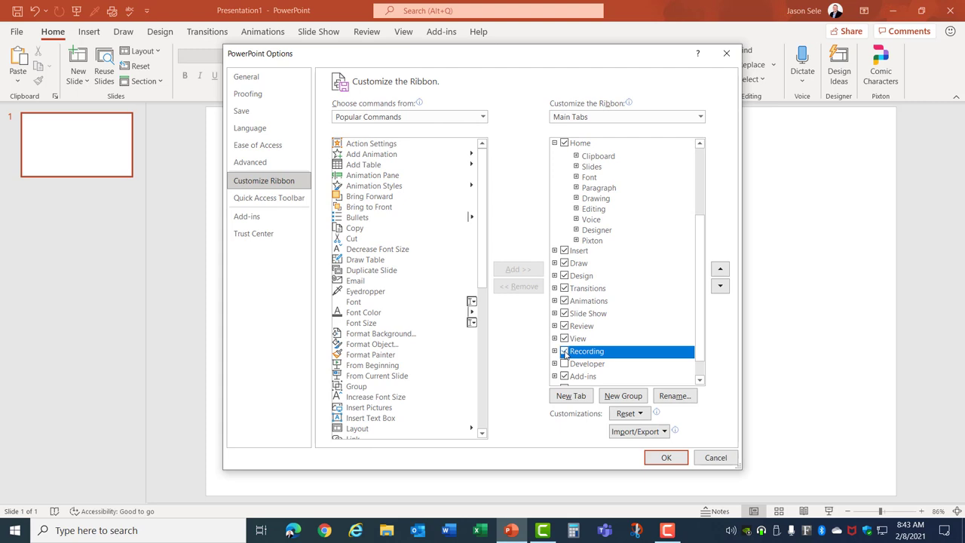
left_click(664, 458)
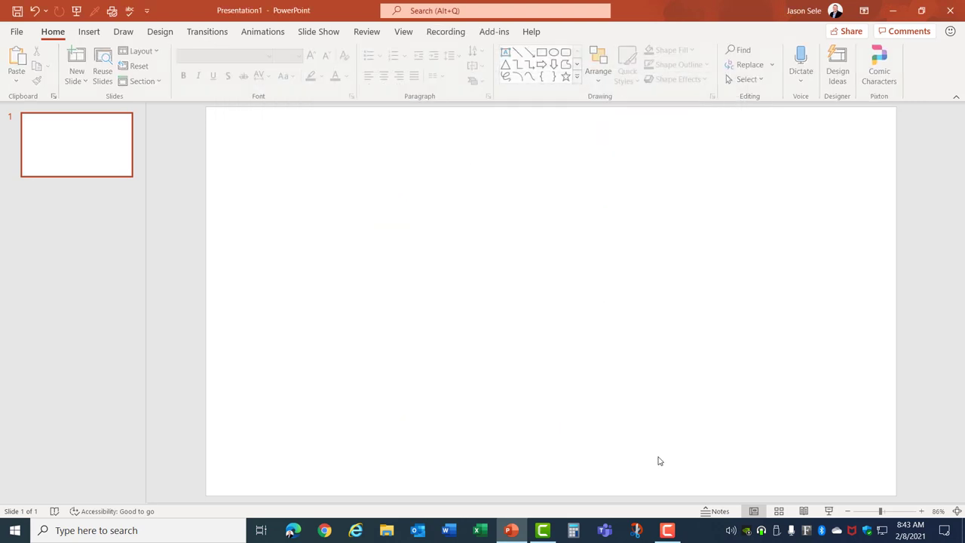
left_click(446, 34)
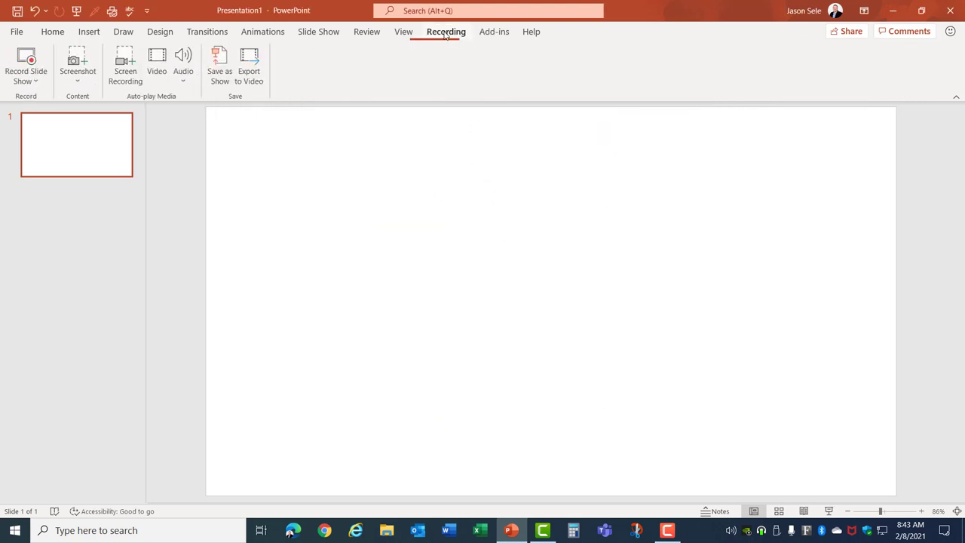